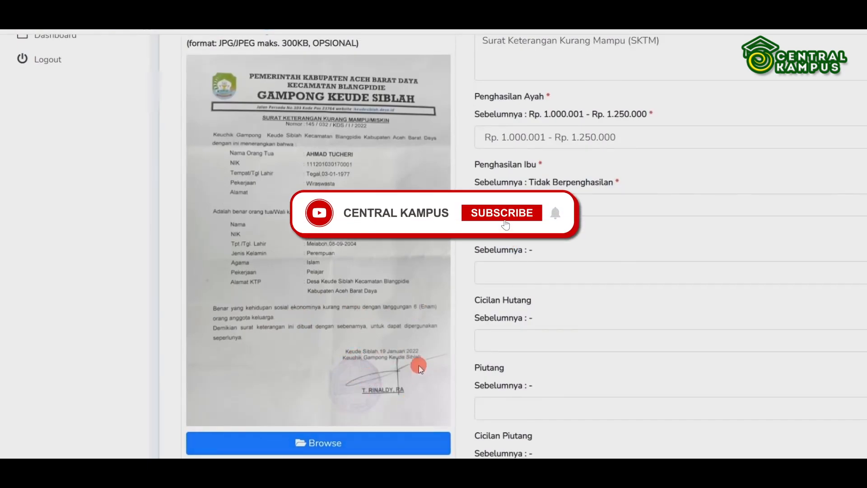
# Review the economic update form's supporting document, the Deskripsi Keadaan Ekonomi text and the parents' income fields
pyautogui.scroll(2, 416, 364)
pyautogui.tripleClick(589, 112)
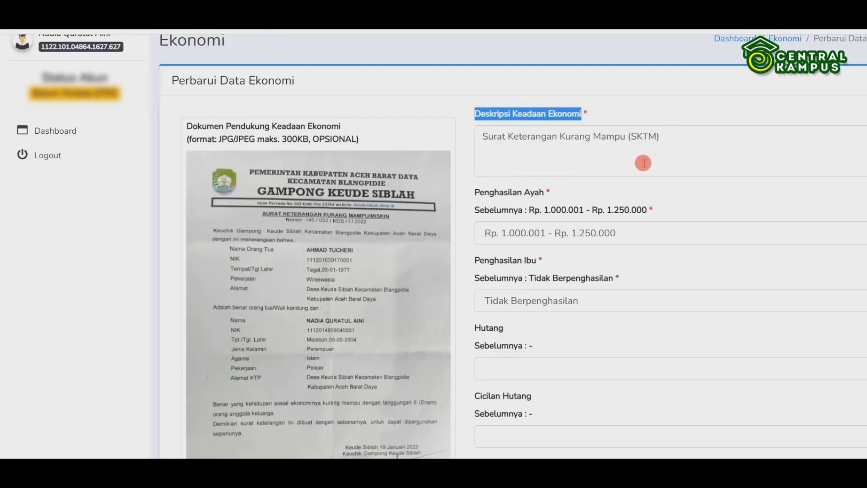
pyautogui.scroll(-1, 596, 310)
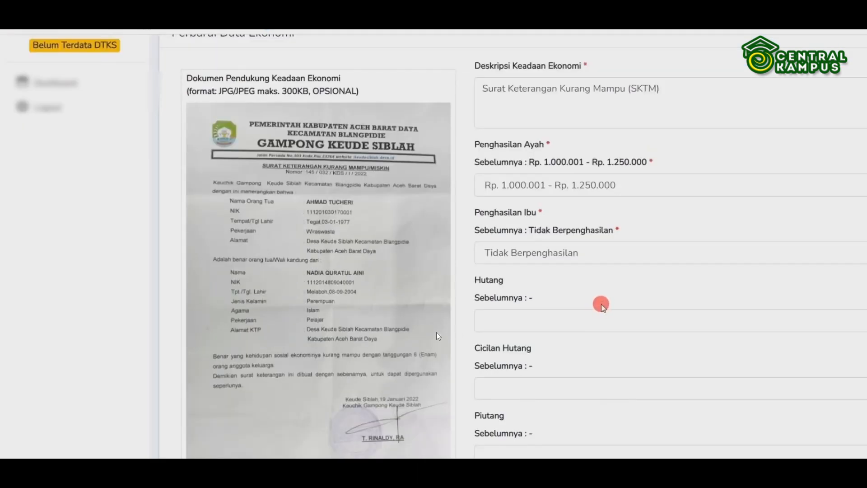
pyautogui.scroll(-1, 271, 226)
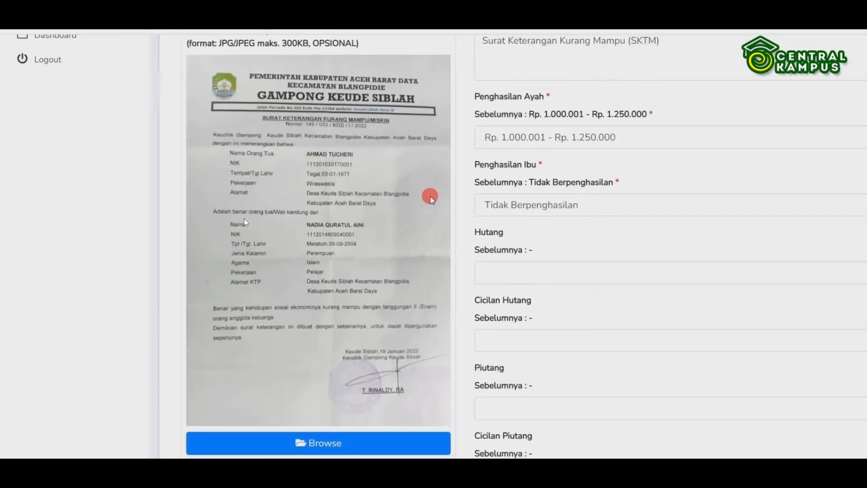
pyautogui.scroll(2, 430, 193)
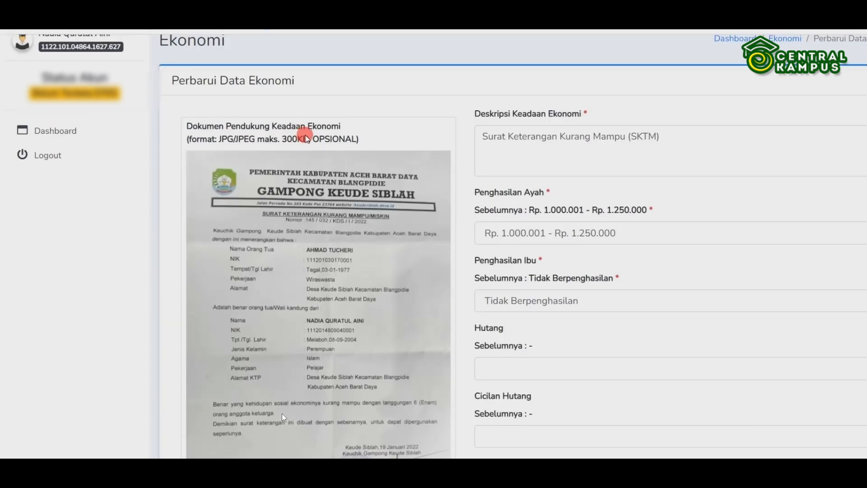
pyautogui.scroll(-2, 305, 138)
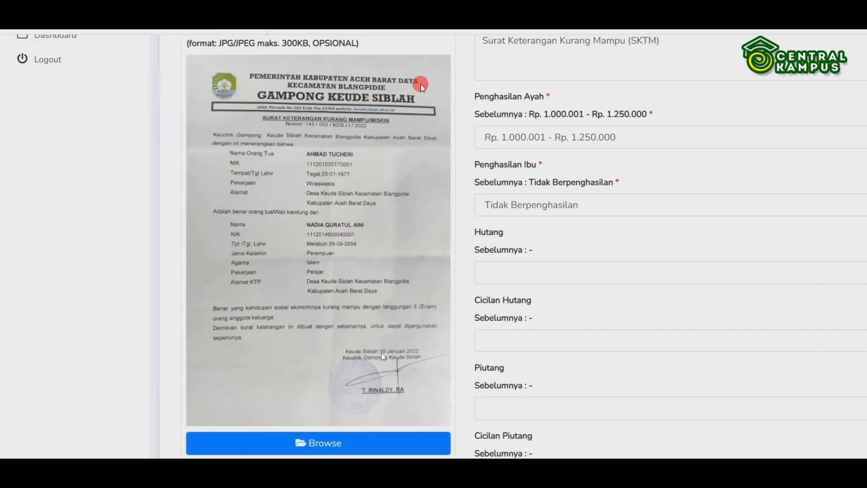
pyautogui.scroll(1, 325, 178)
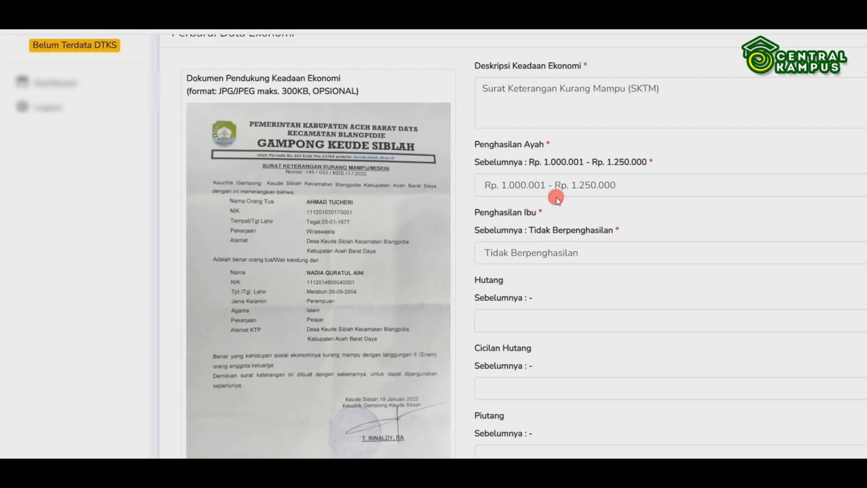
pyautogui.click(561, 180)
pyautogui.click(562, 180)
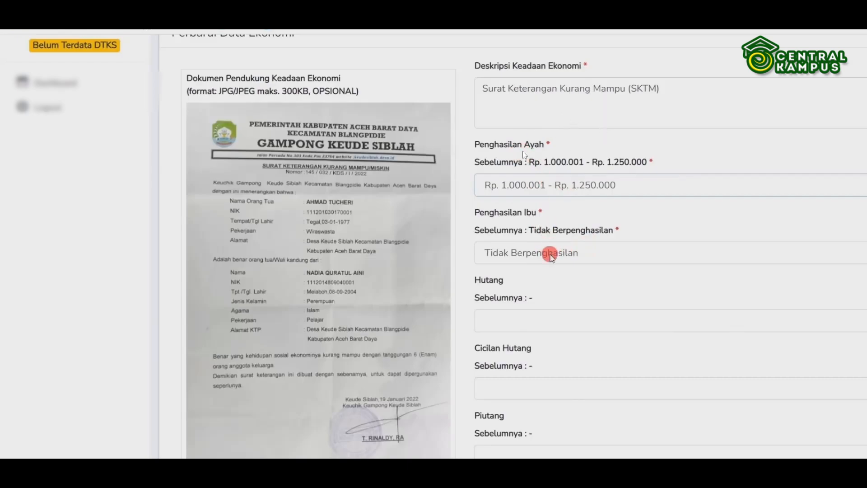
# Submit the economic data update after checking the Hutang, Piutang and Tabungan Keluarga fields, and confirm it
pyautogui.scroll(-1, 608, 297)
pyautogui.scroll(-2, 607, 297)
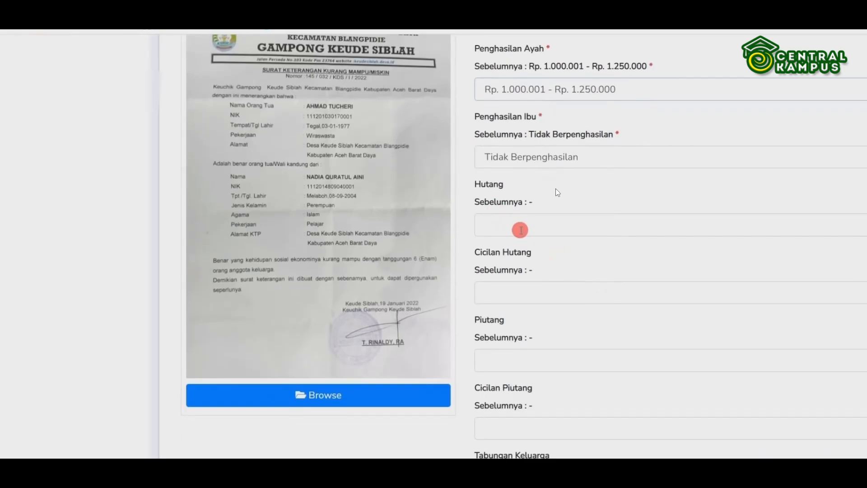
pyautogui.scroll(-2, 550, 232)
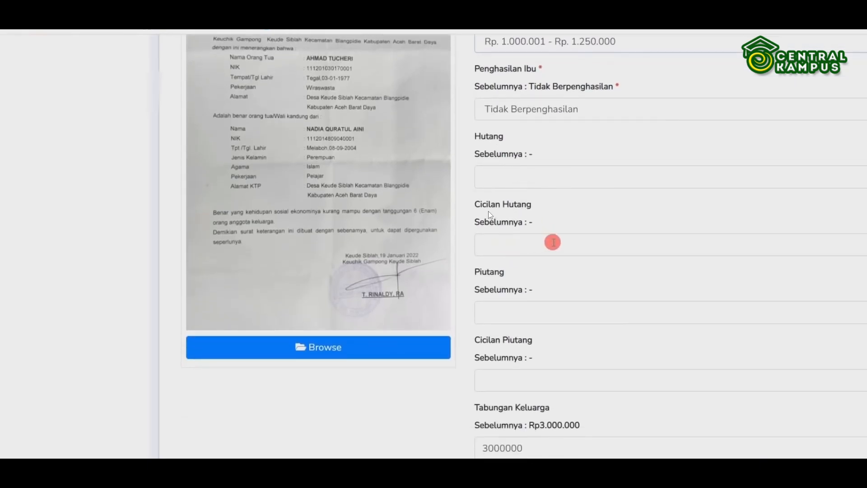
pyautogui.scroll(-2, 550, 240)
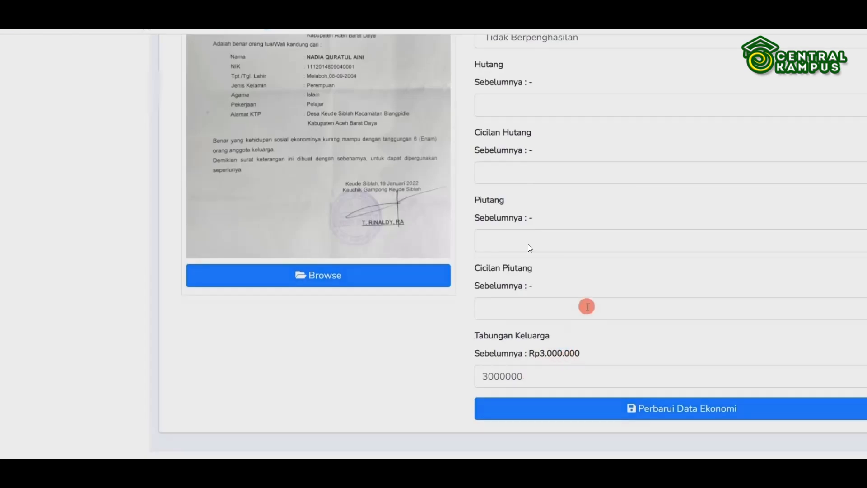
pyautogui.click(658, 408)
pyautogui.click(459, 314)
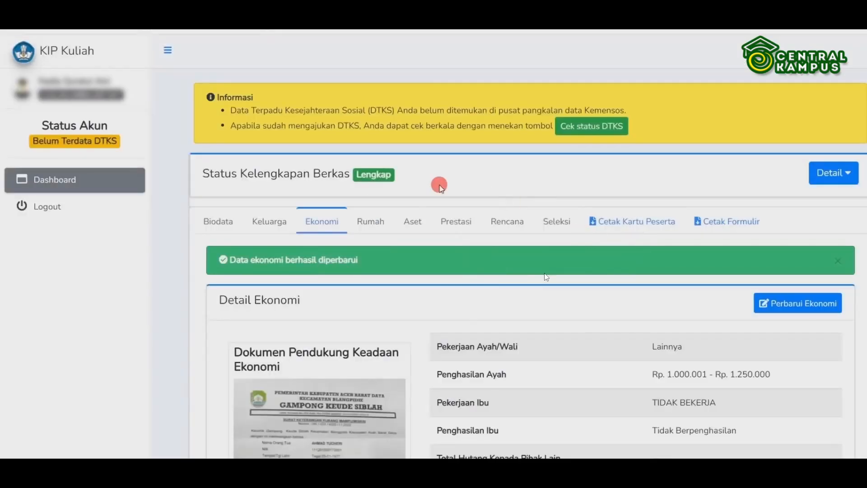
# Look through the Ekonomi, Rumah and Aset sections and check the account's DTKS status
pyautogui.click(369, 221)
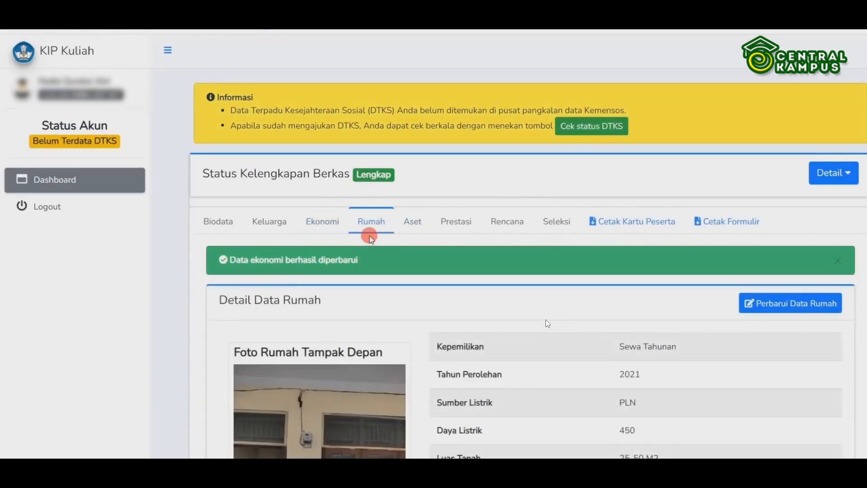
pyautogui.click(315, 222)
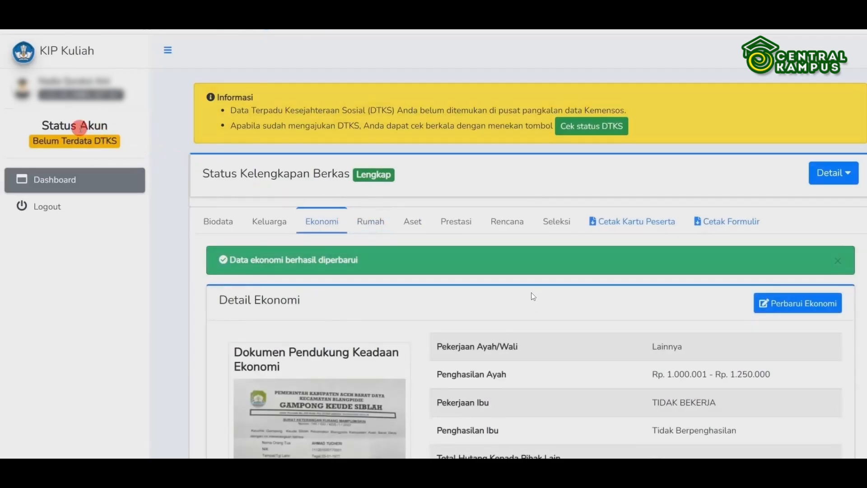
pyautogui.moveTo(38, 141); pyautogui.dragTo(129, 142)
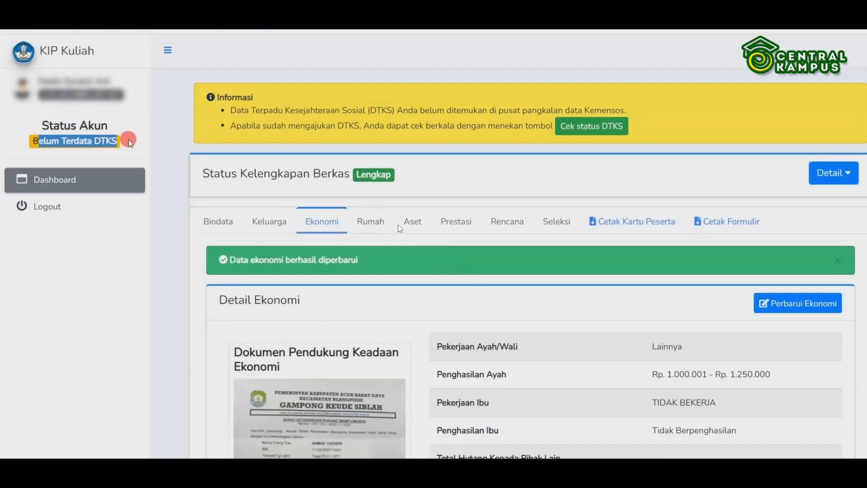
pyautogui.click(63, 141)
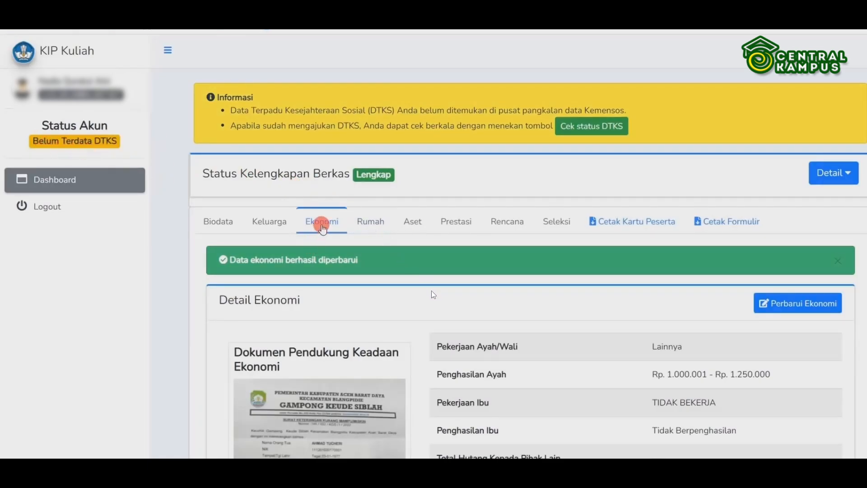
pyautogui.click(371, 224)
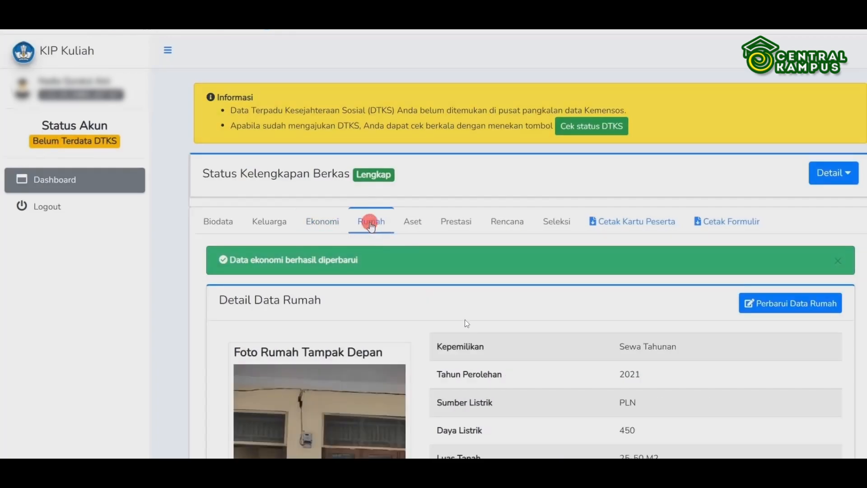
pyautogui.click(412, 226)
# Open the Rumah section's house data for updating
pyautogui.click(375, 221)
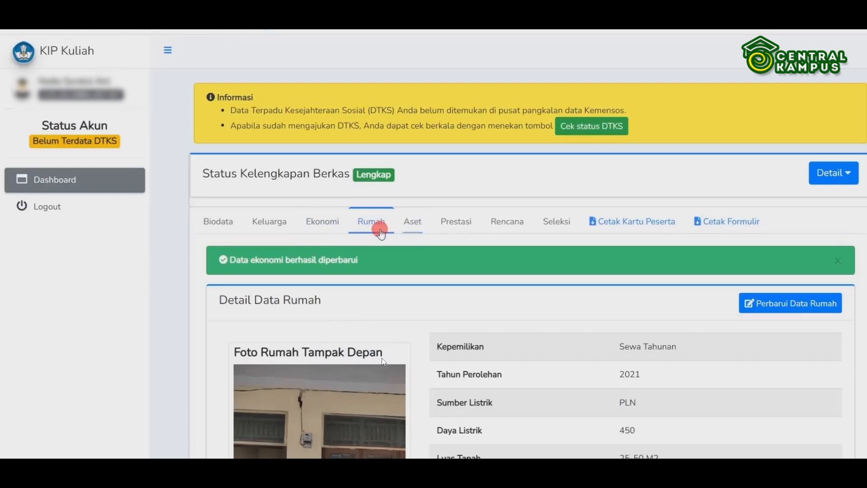
pyautogui.scroll(-1, 434, 285)
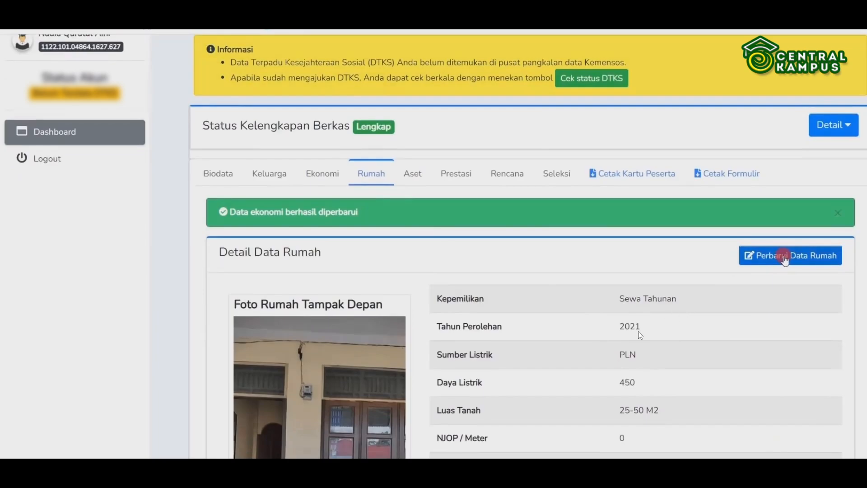
pyautogui.click(785, 256)
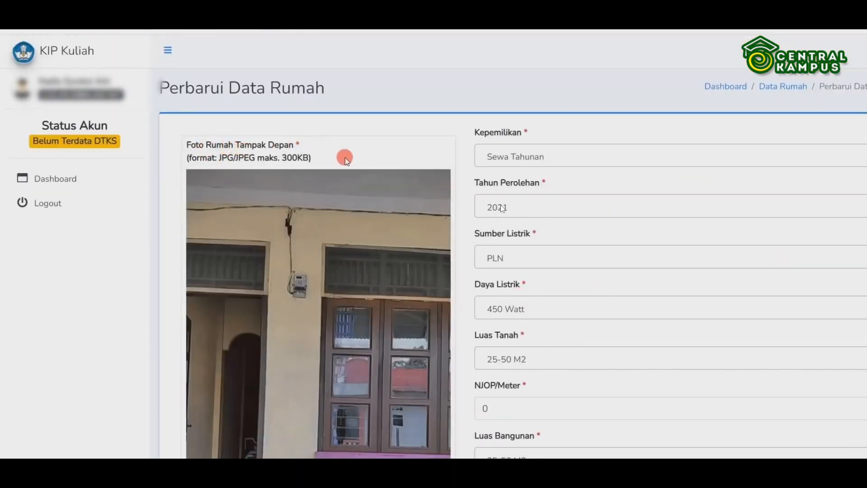
# Examine the front-view house photo, the family-room photo and the accompanying fields in the house data form
pyautogui.scroll(-3, 368, 188)
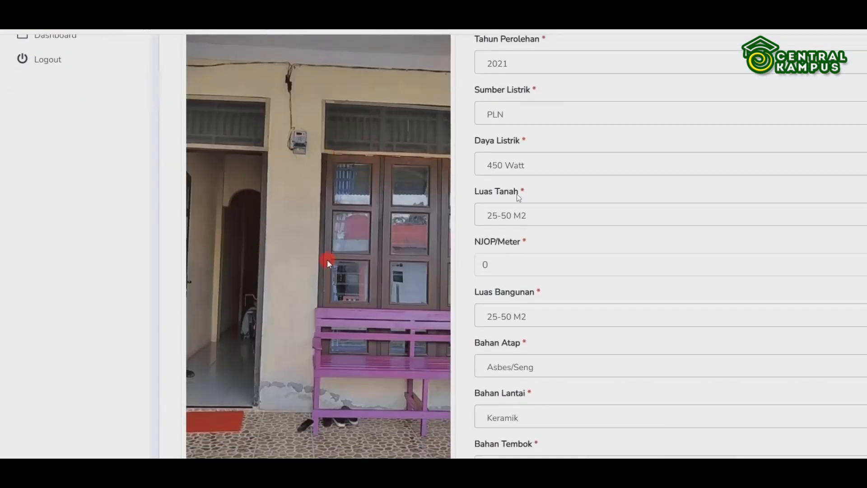
pyautogui.scroll(-11, 328, 262)
pyautogui.scroll(2, 359, 252)
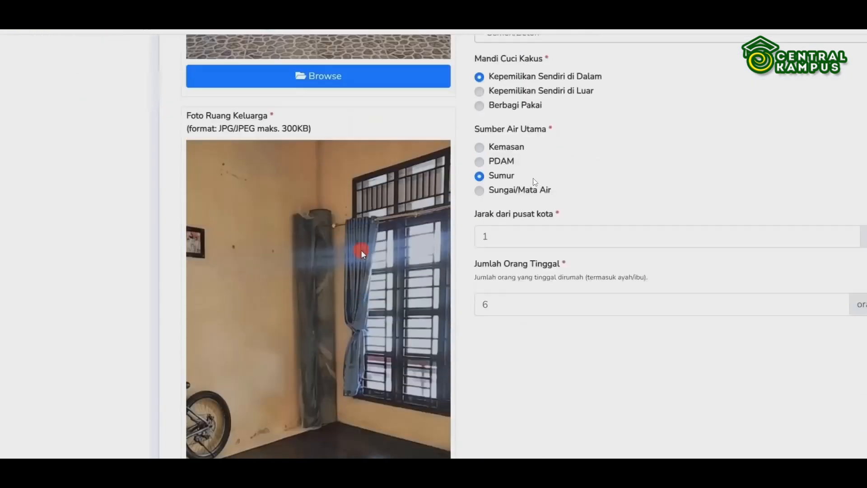
pyautogui.scroll(1, 362, 253)
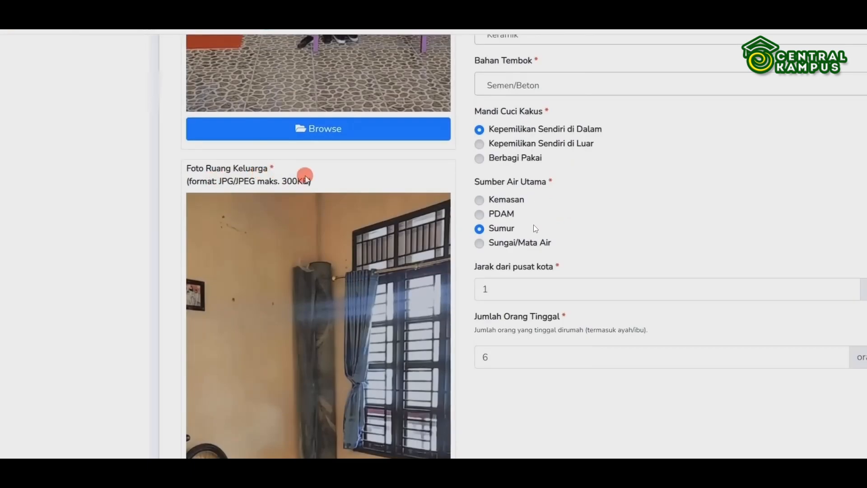
pyautogui.scroll(-6, 350, 238)
pyautogui.scroll(2, 318, 262)
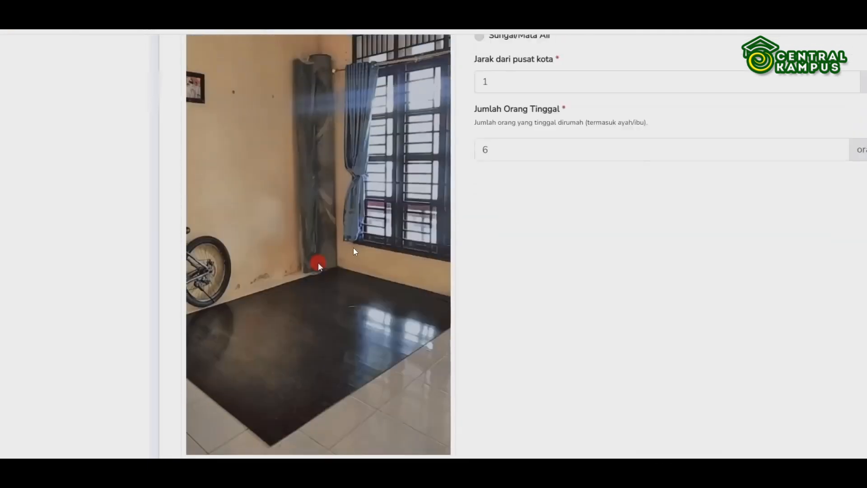
pyautogui.scroll(12, 354, 251)
pyautogui.scroll(-1, 315, 240)
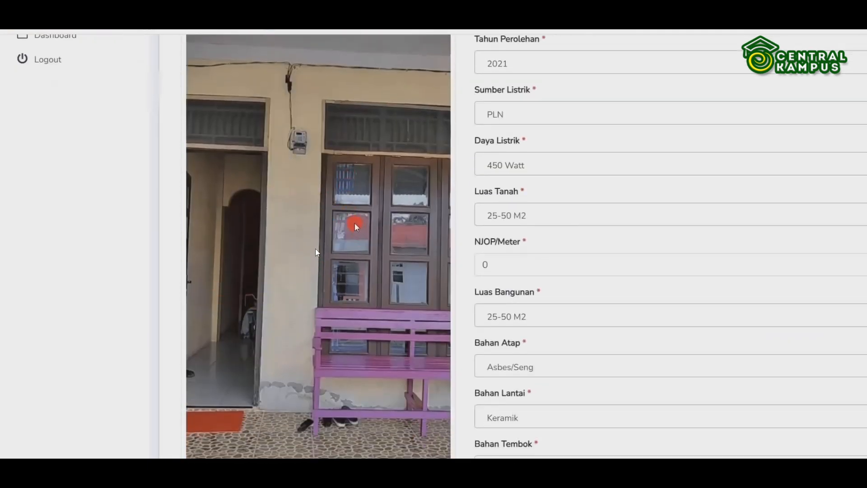
pyautogui.scroll(-2, 315, 255)
pyautogui.scroll(1, 364, 266)
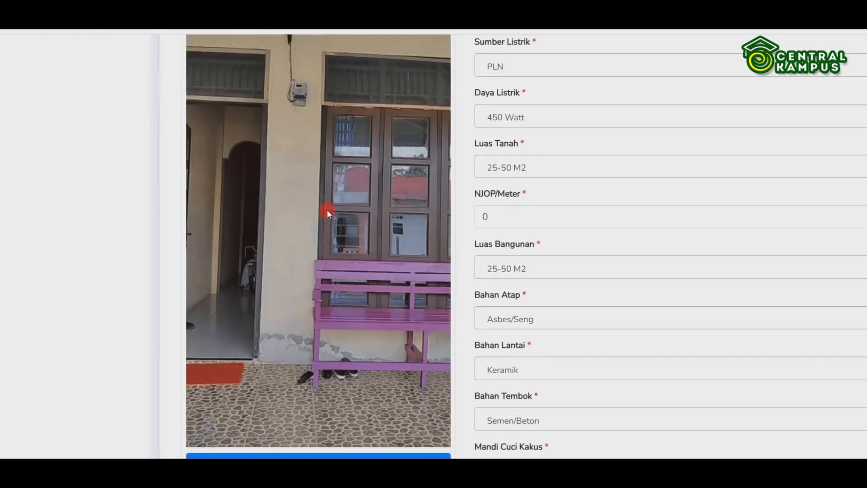
pyautogui.scroll(4, 330, 211)
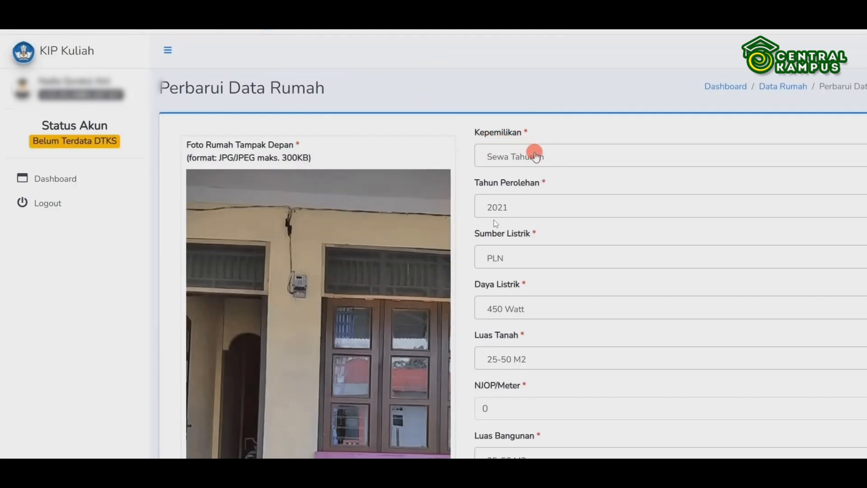
# View the available house ownership (Kepemilikan) options and close the list without choosing another one
pyautogui.click(536, 156)
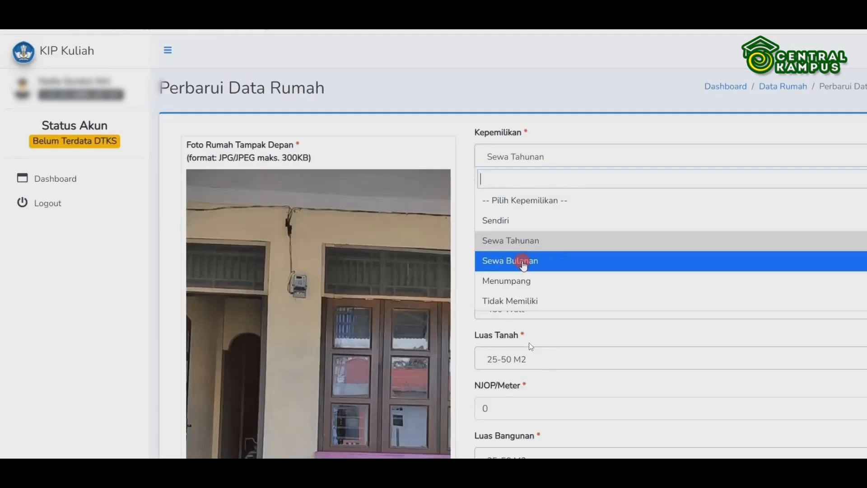
pyautogui.scroll(-1, 528, 280)
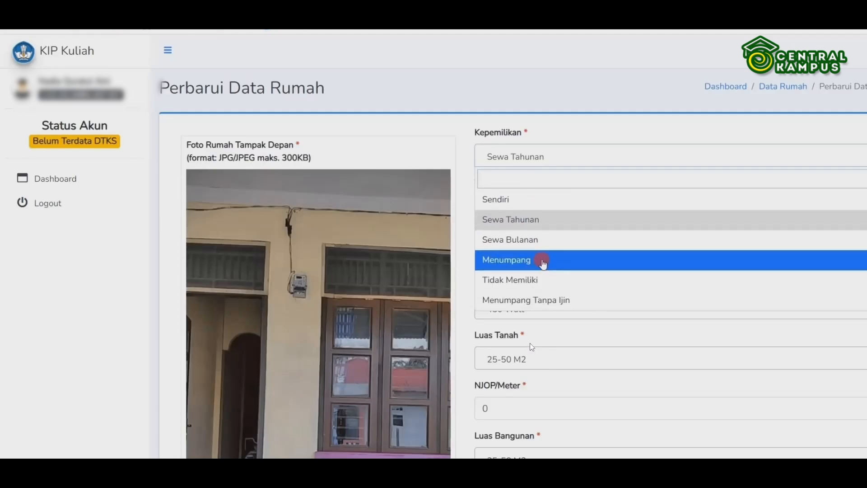
pyautogui.scroll(-1, 542, 262)
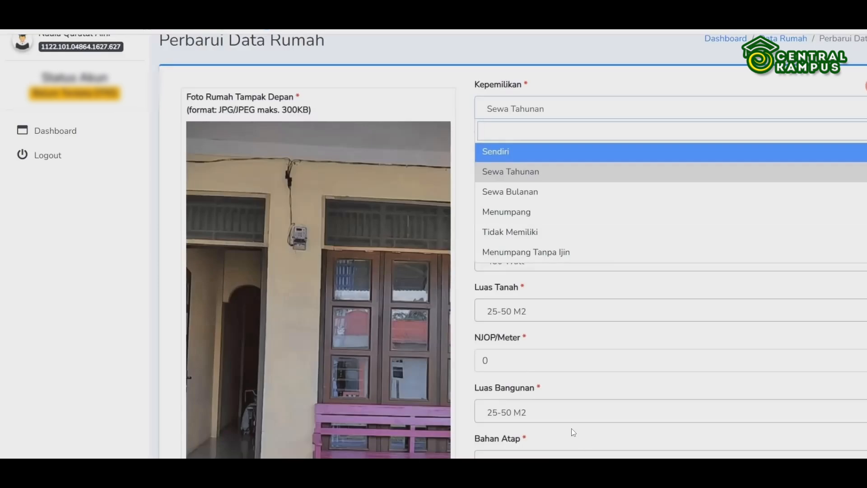
pyautogui.click(785, 81)
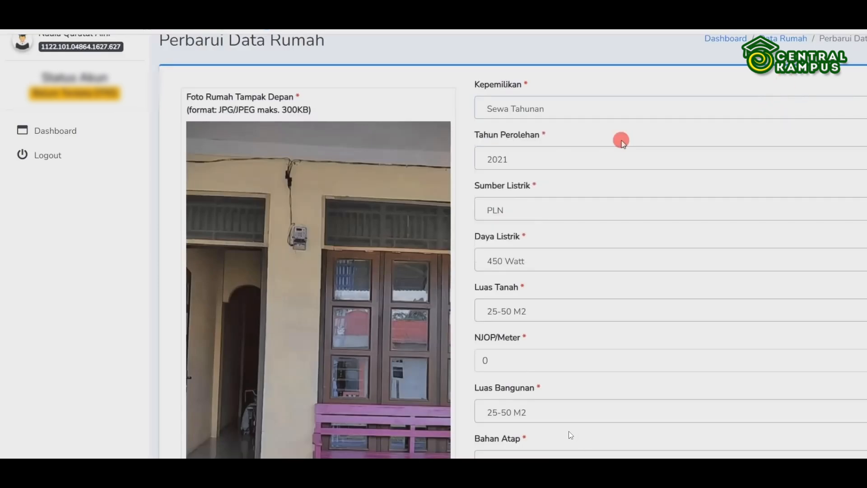
# Check the choices for the acquisition year (Tahun Perolehan) and the electricity source (Sumber Listrik)
pyautogui.click(519, 159)
pyautogui.click(592, 167)
pyautogui.click(519, 209)
pyautogui.click(520, 211)
# Review the electricity power (Daya Listrik) options and select 450 Watt
pyautogui.click(555, 258)
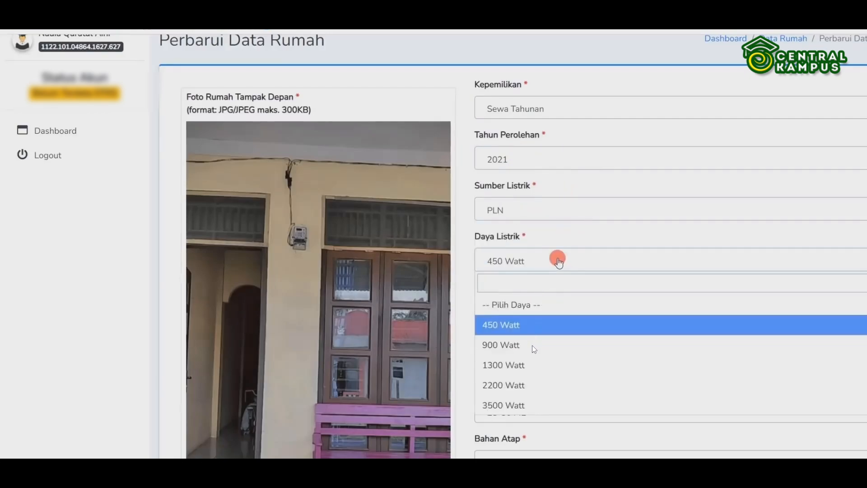
pyautogui.click(548, 261)
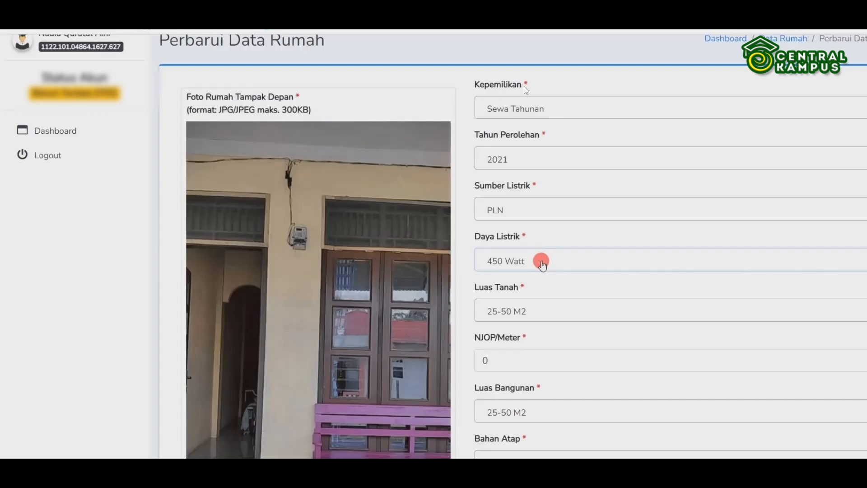
pyautogui.click(577, 269)
pyautogui.click(524, 346)
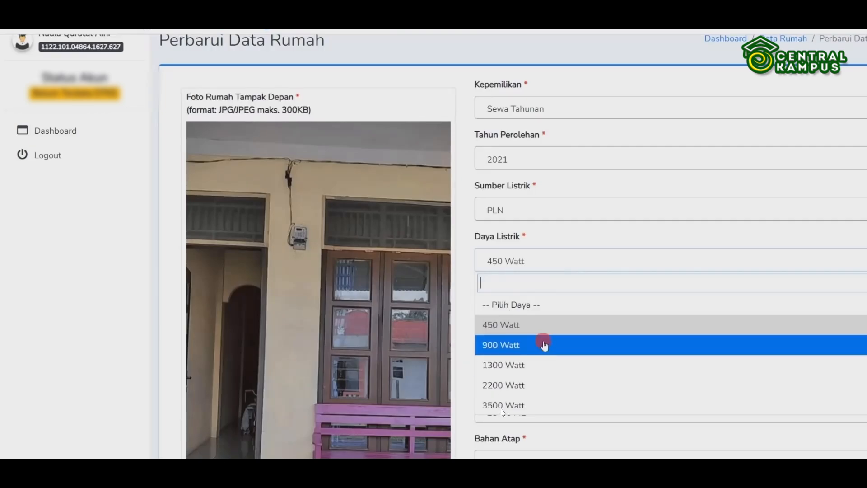
pyautogui.click(620, 324)
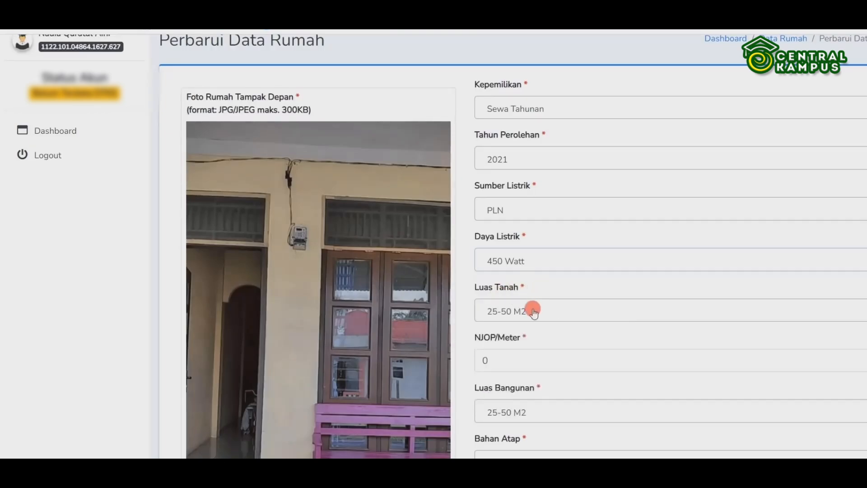
# Check the land area (Luas Tanah) choices without changing the selection, and go to the NJOP/Meter field
pyautogui.click(533, 311)
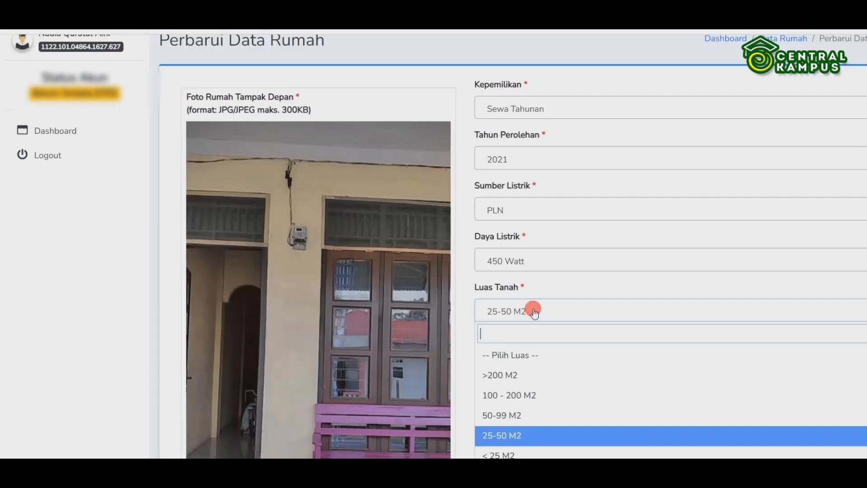
pyautogui.click(534, 312)
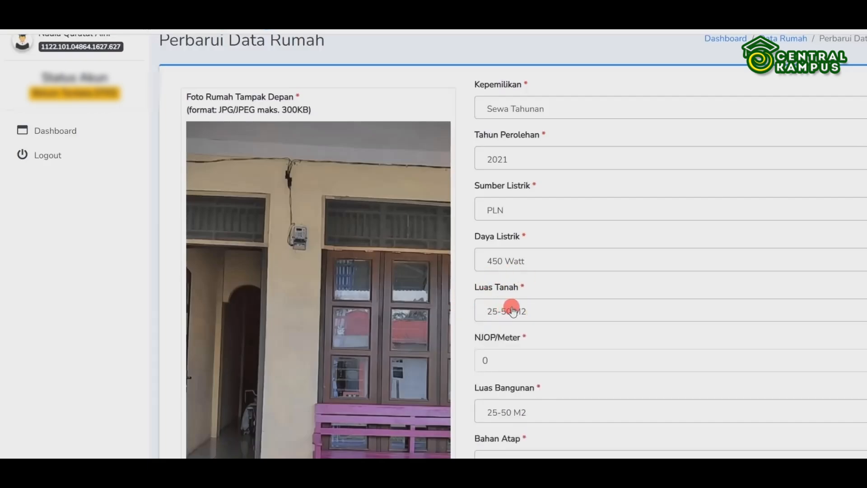
pyautogui.scroll(-2, 507, 304)
pyautogui.click(500, 266)
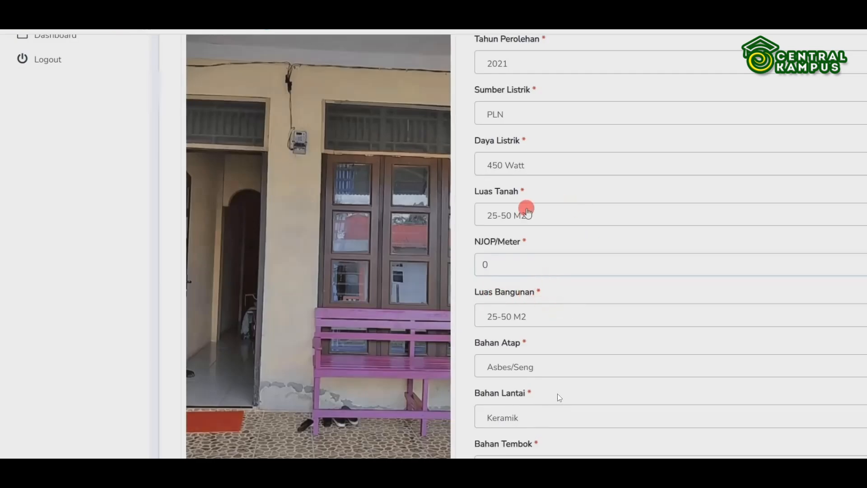
# Review the building materials, sanitation, water source, distance from the city centre and the note on the number of residents
pyautogui.scroll(-2, 524, 248)
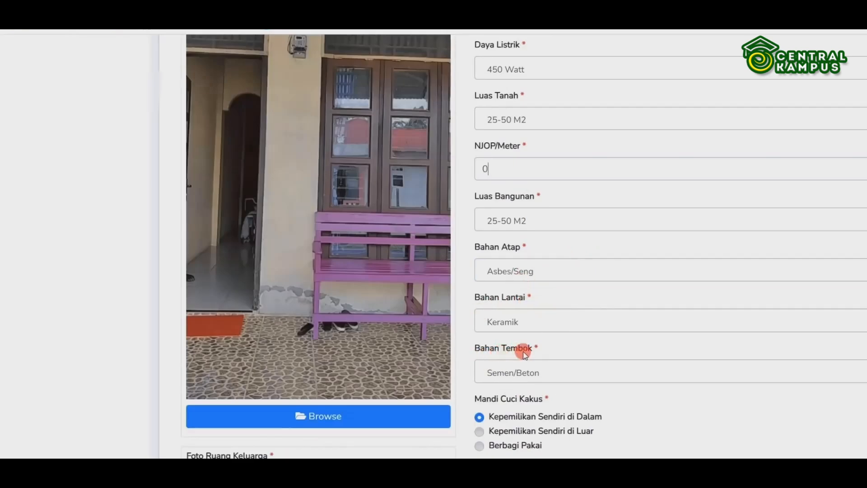
pyautogui.scroll(-3, 564, 342)
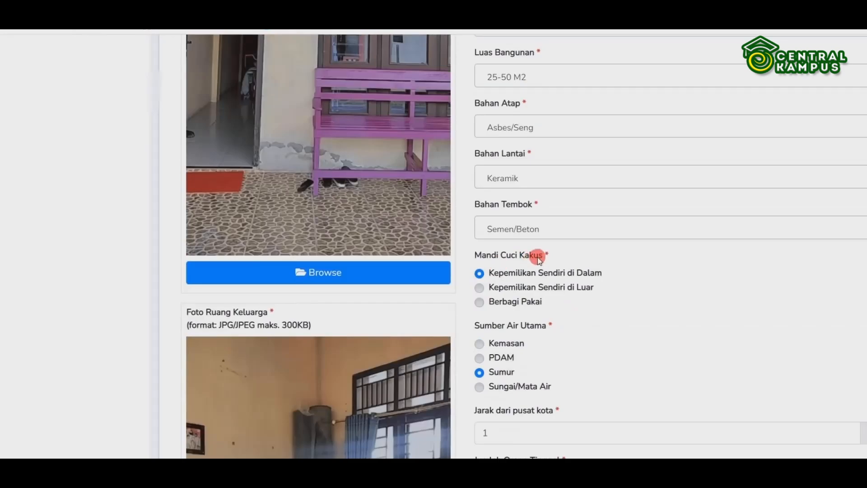
pyautogui.scroll(-2, 523, 261)
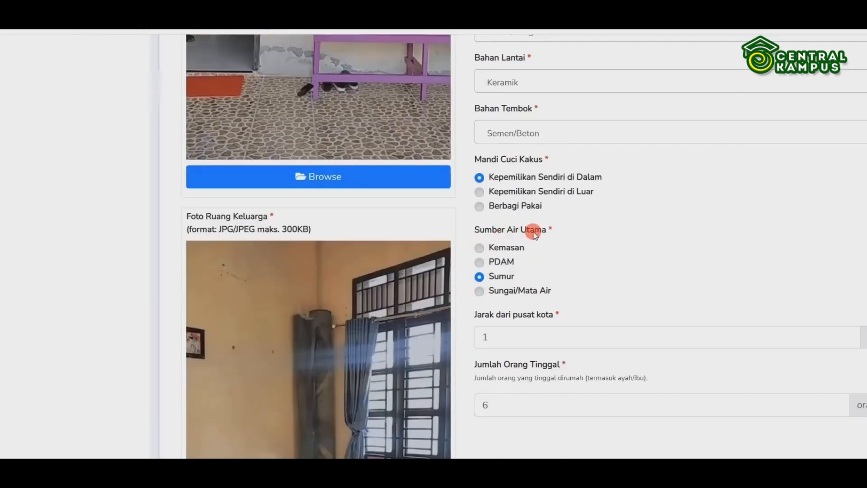
pyautogui.scroll(-1, 557, 231)
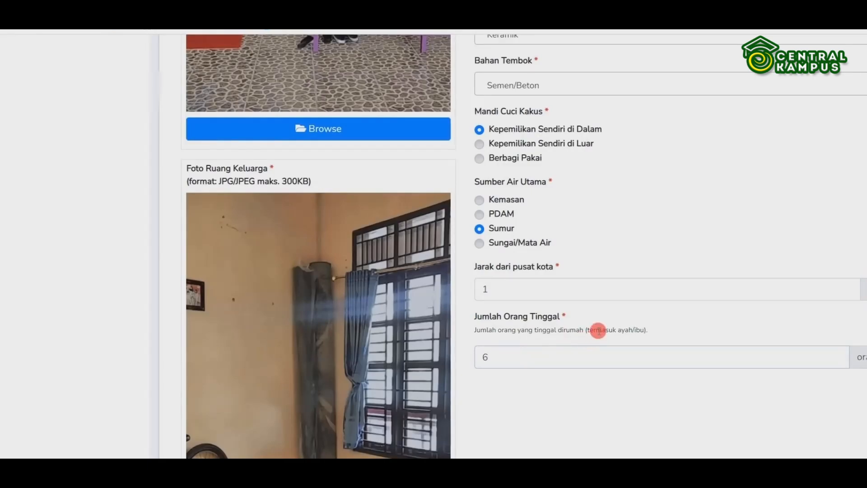
pyautogui.moveTo(587, 331); pyautogui.dragTo(662, 330)
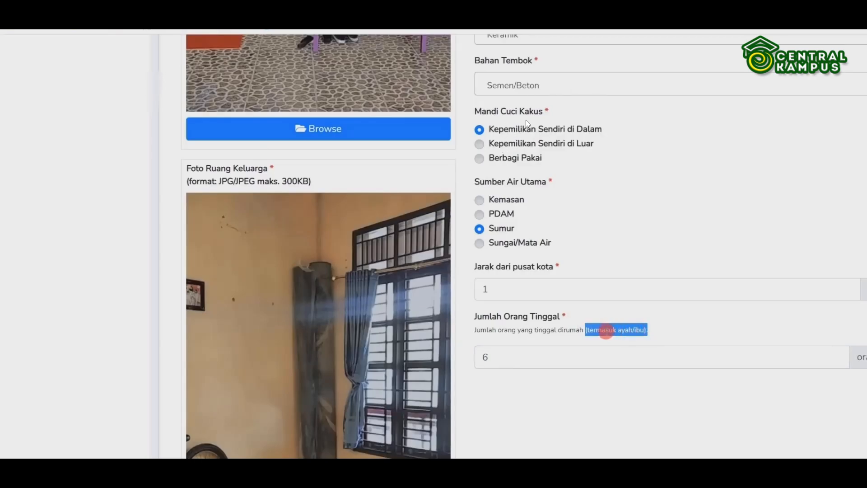
pyautogui.click(607, 331)
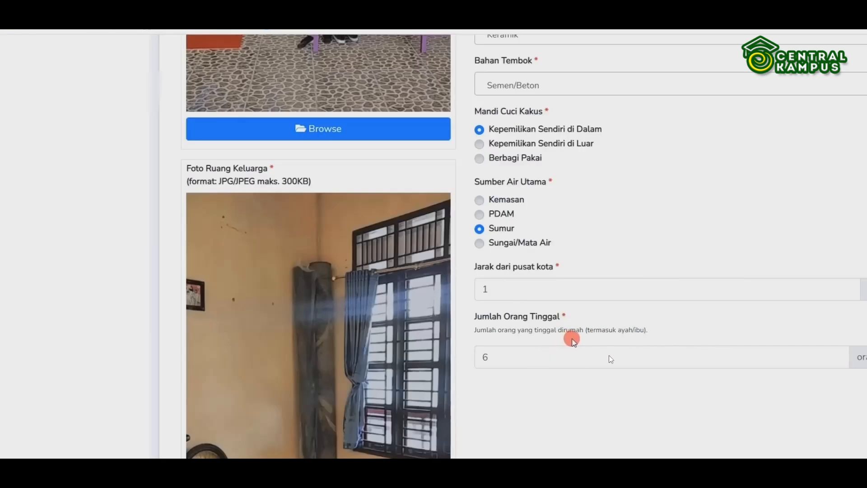
# Recheck the front-view and family-room photos against the completed house data fields throughout the form
pyautogui.scroll(-7, 572, 340)
pyautogui.scroll(3, 649, 264)
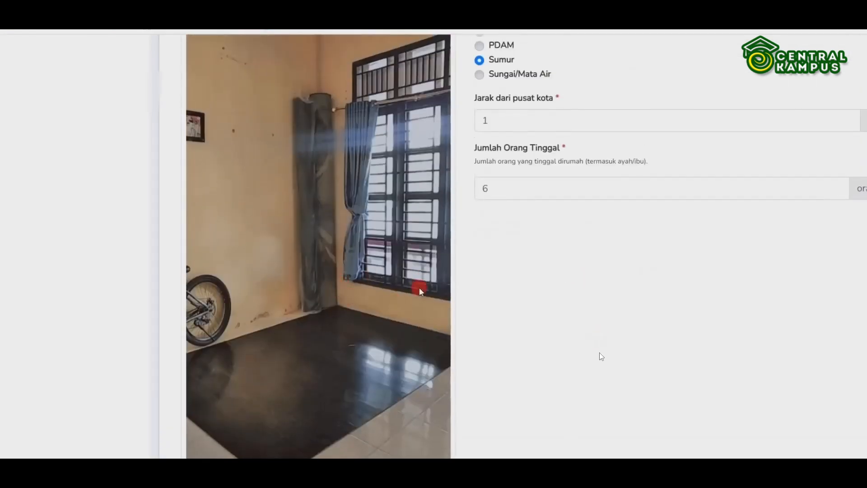
pyautogui.scroll(-3, 429, 279)
pyautogui.scroll(9, 384, 314)
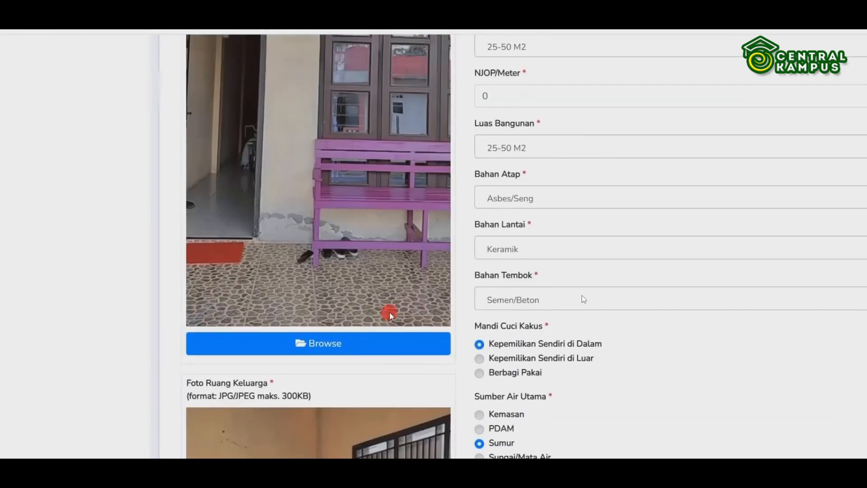
pyautogui.scroll(-3, 341, 260)
pyautogui.scroll(-8, 345, 274)
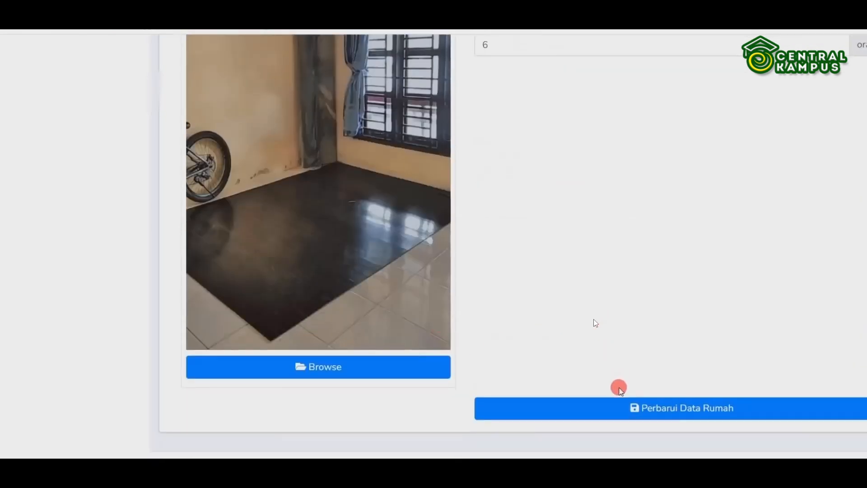
pyautogui.scroll(8, 435, 284)
pyautogui.scroll(3, 435, 284)
pyautogui.scroll(-11, 348, 298)
pyautogui.scroll(6, 646, 290)
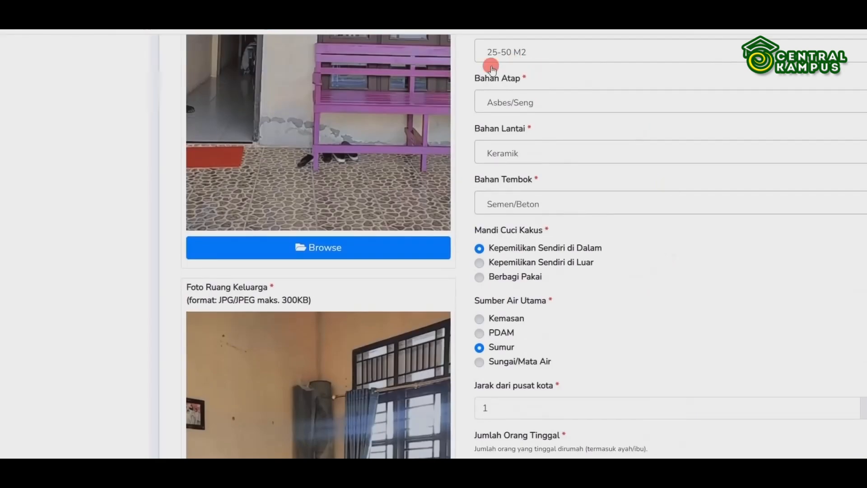
pyautogui.scroll(7, 523, 170)
pyautogui.scroll(-16, 550, 293)
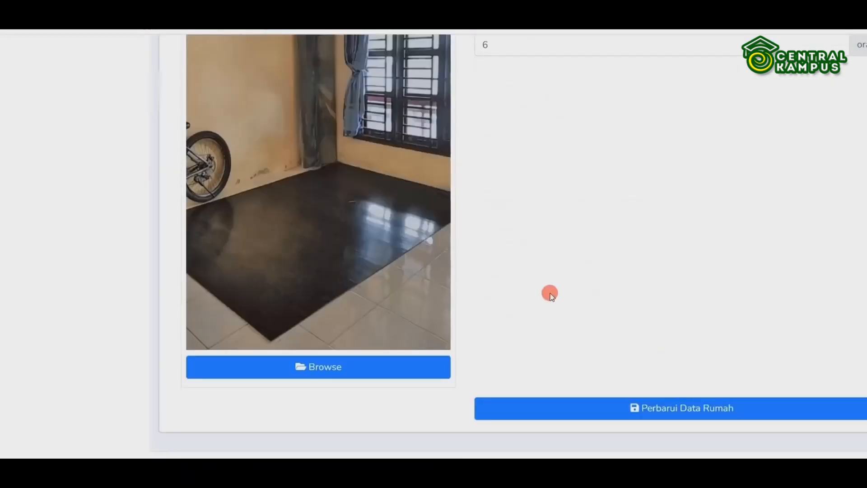
# Save the updated house data and dismiss the confirmation
pyautogui.scroll(3, 593, 299)
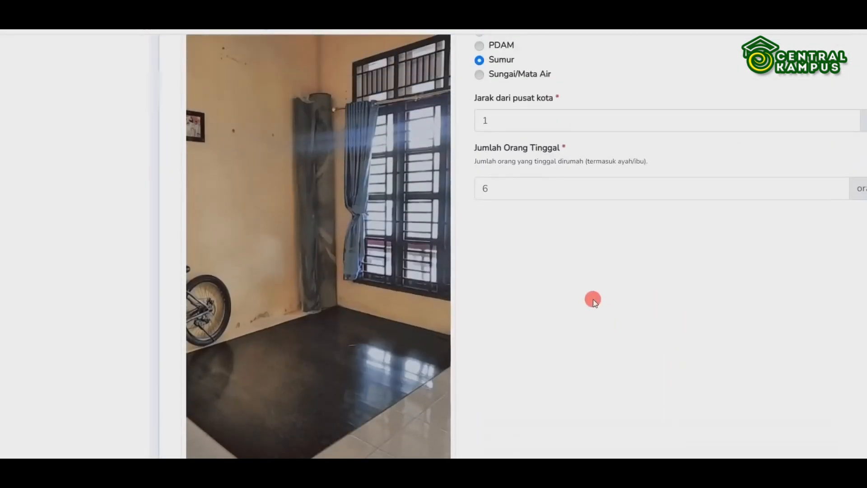
pyautogui.scroll(8, 466, 319)
pyautogui.scroll(-11, 595, 395)
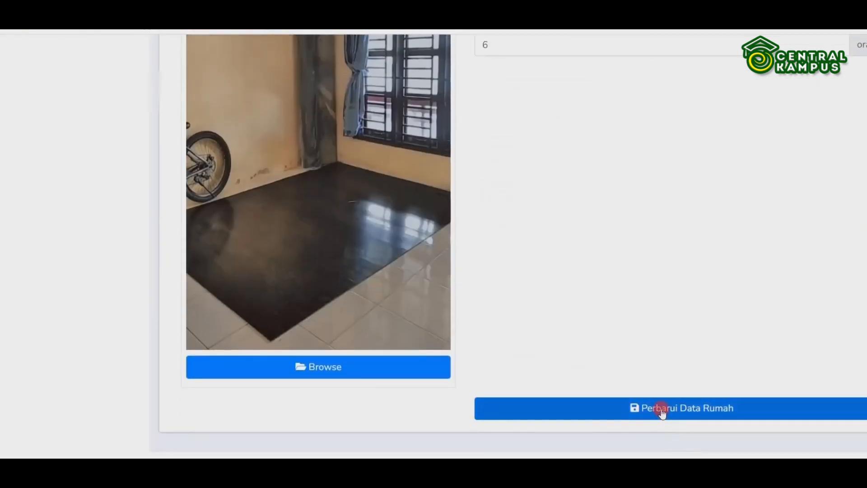
pyautogui.click(663, 409)
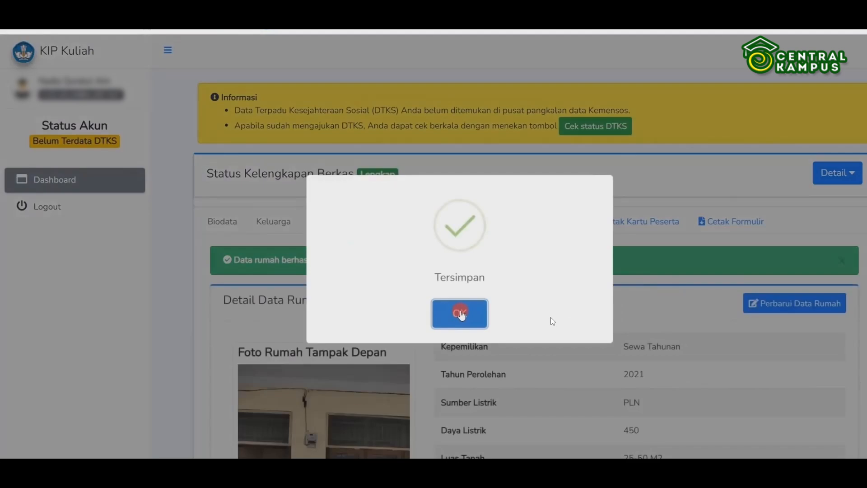
pyautogui.click(460, 313)
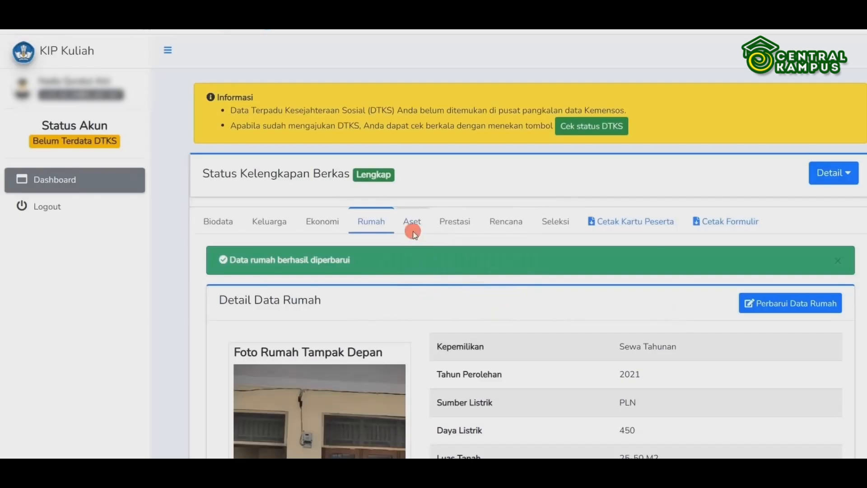
# Open the assets (Aset) section and expand the details of the Honda motorcycle entry
pyautogui.click(413, 226)
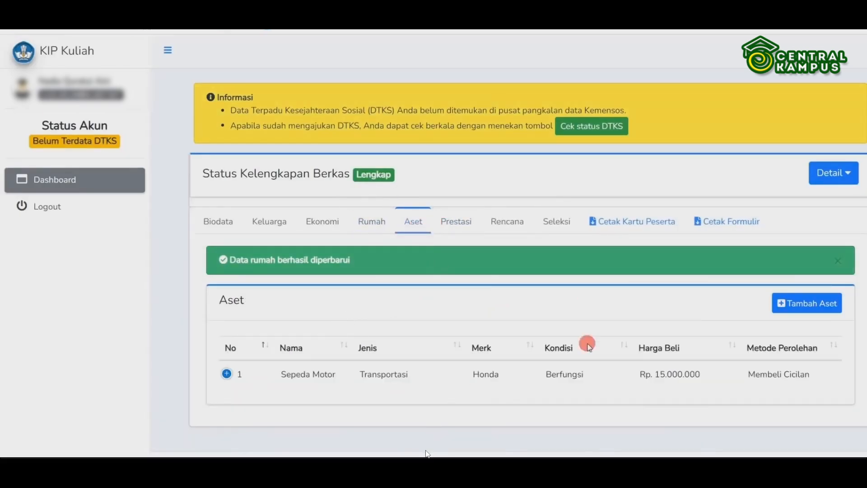
pyautogui.click(226, 376)
pyautogui.scroll(-2, 529, 361)
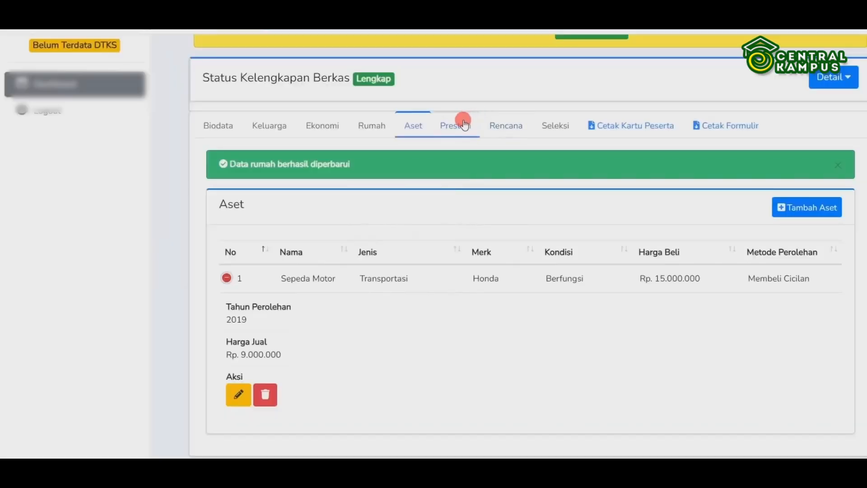
# Open the form for adding an achievement (Prestasi) and view its Tahun Perolehan and Pencapaian choices without selecting any
pyautogui.click(456, 125)
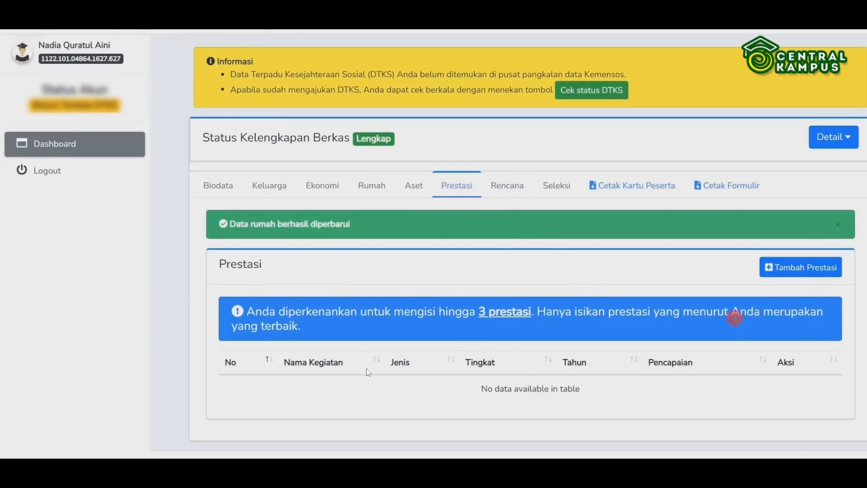
pyautogui.click(790, 270)
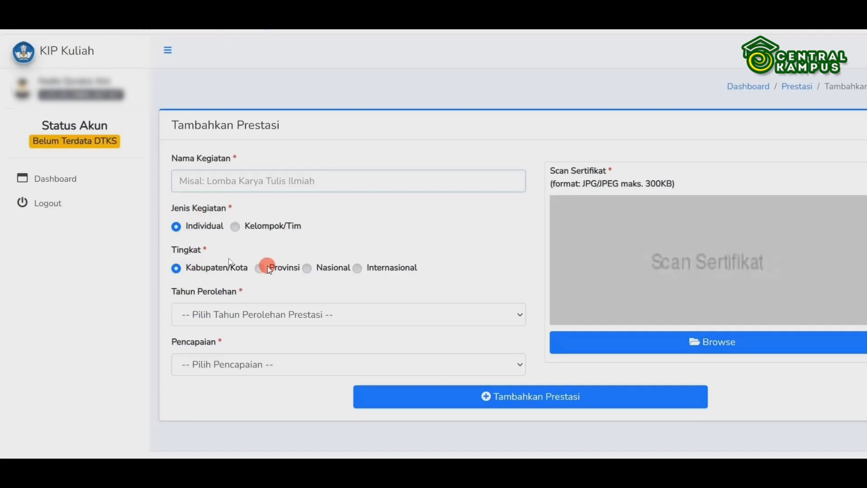
pyautogui.click(216, 316)
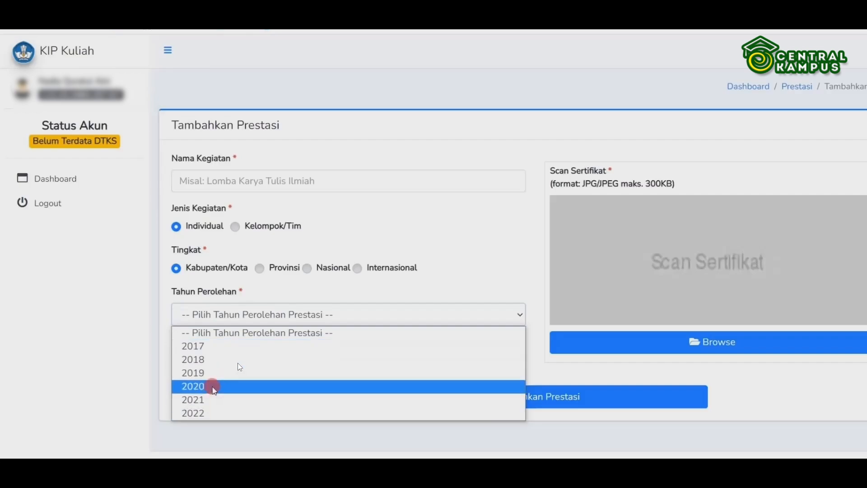
pyautogui.click(218, 337)
pyautogui.click(271, 364)
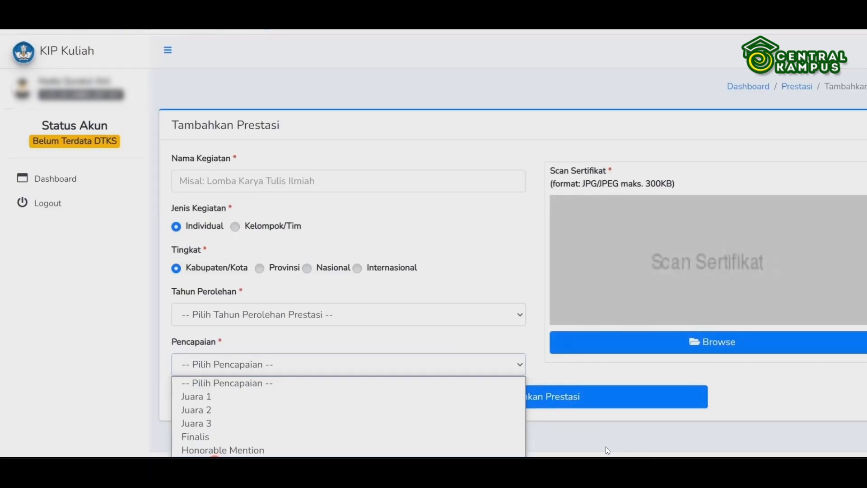
pyautogui.click(214, 457)
pyautogui.click(258, 388)
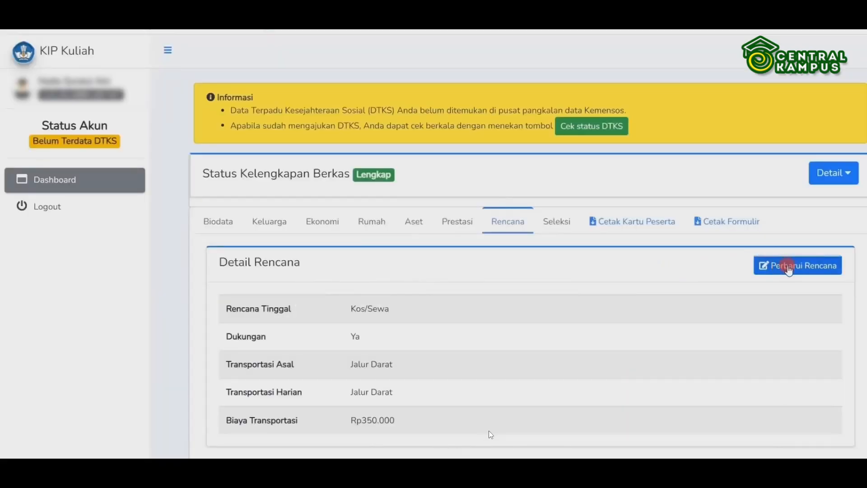
# Open the plan (Rencana) for editing and review the residence, origin transport and daily transport fields, keeping Kos/Sewa selected
pyautogui.click(789, 268)
pyautogui.scroll(-1, 722, 240)
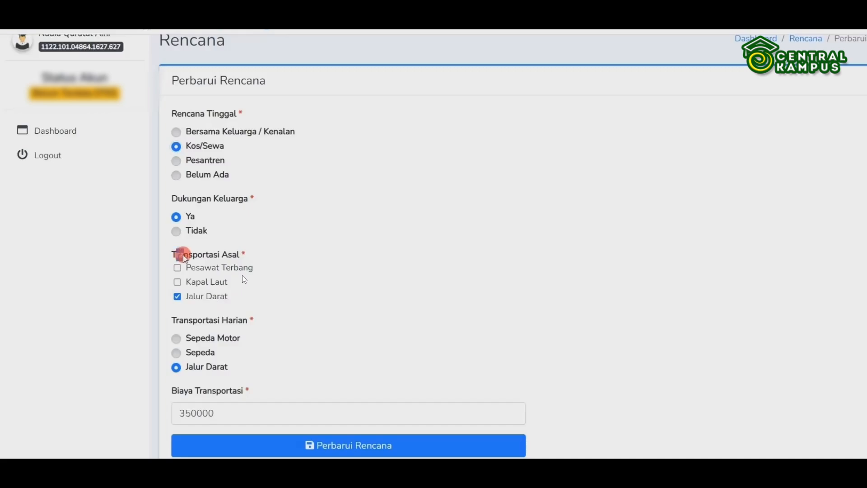
pyautogui.moveTo(184, 256); pyautogui.dragTo(238, 256)
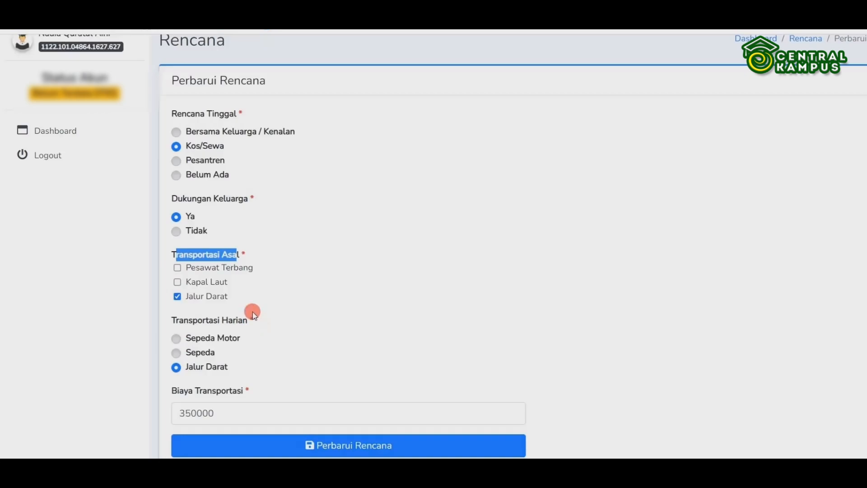
pyautogui.click(181, 147)
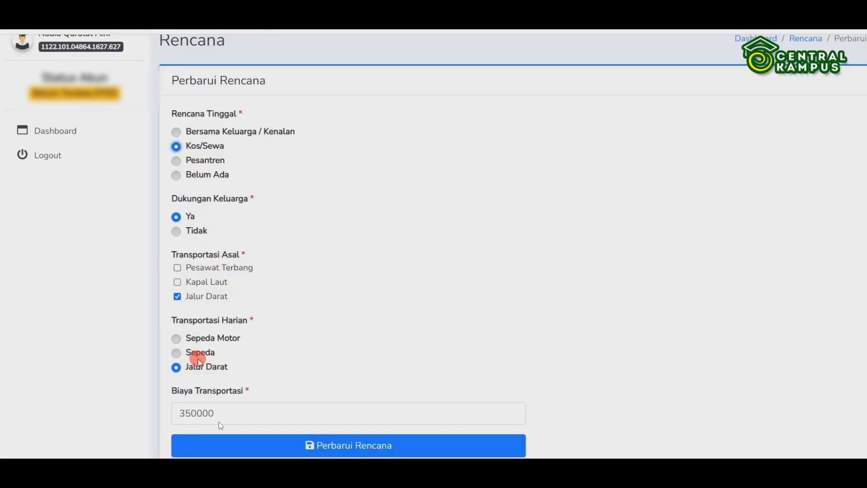
pyautogui.moveTo(229, 320); pyautogui.dragTo(248, 320)
pyautogui.scroll(-1, 293, 360)
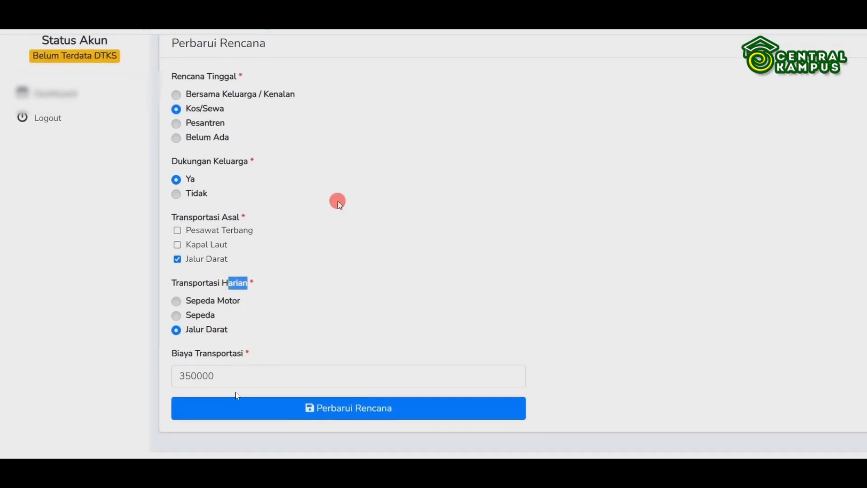
# Recheck the origin transport (Transportasi Asal) field and save the plan data
pyautogui.click(241, 364)
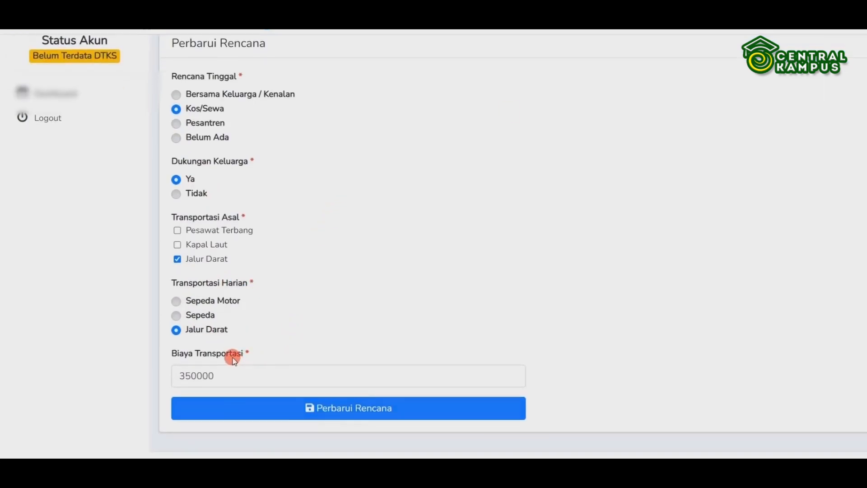
pyautogui.moveTo(173, 217); pyautogui.dragTo(248, 215)
pyautogui.click(249, 217)
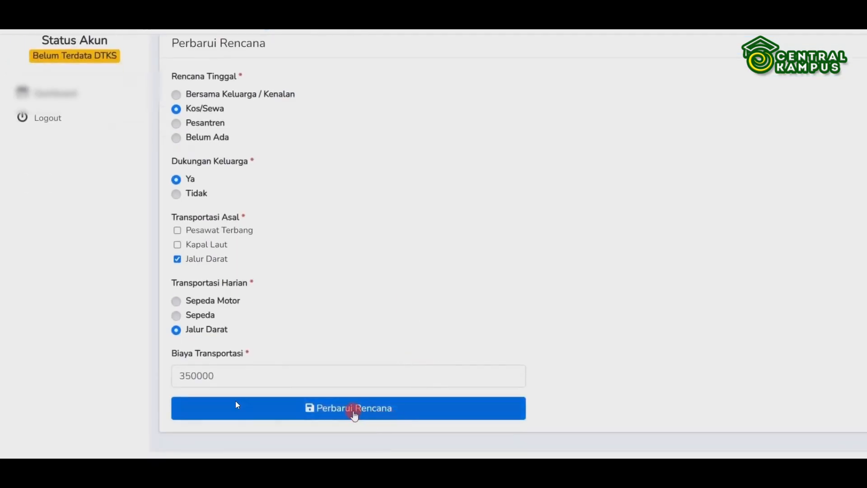
pyautogui.click(355, 412)
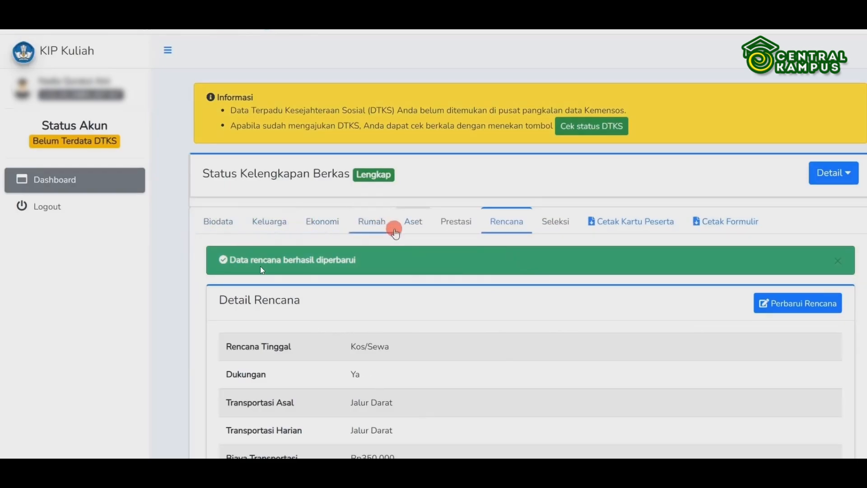
# Review the applicant's saved personal details in Biodata and the family details in Keluarga
pyautogui.click(220, 222)
pyautogui.scroll(-10, 403, 337)
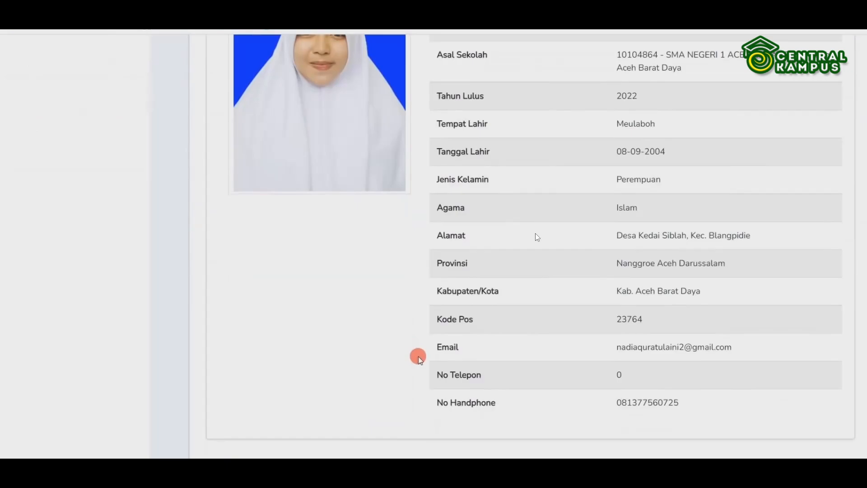
pyautogui.scroll(7, 421, 362)
pyautogui.scroll(3, 420, 364)
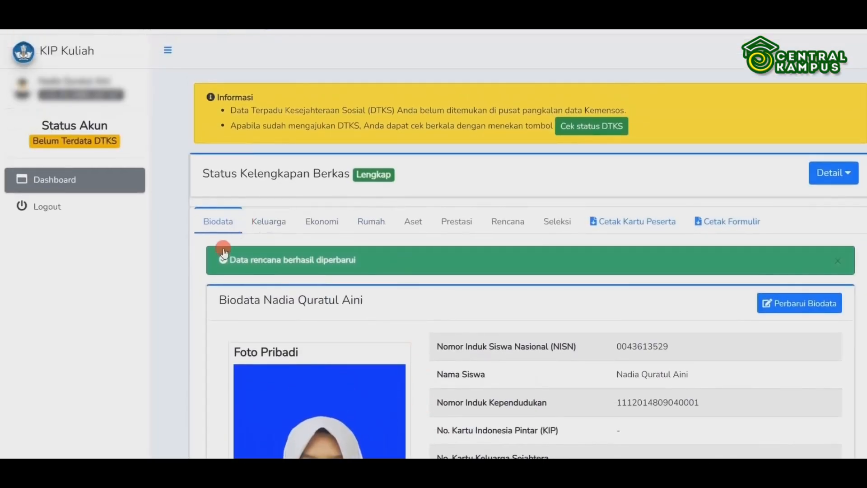
pyautogui.click(280, 221)
pyautogui.scroll(-4, 452, 305)
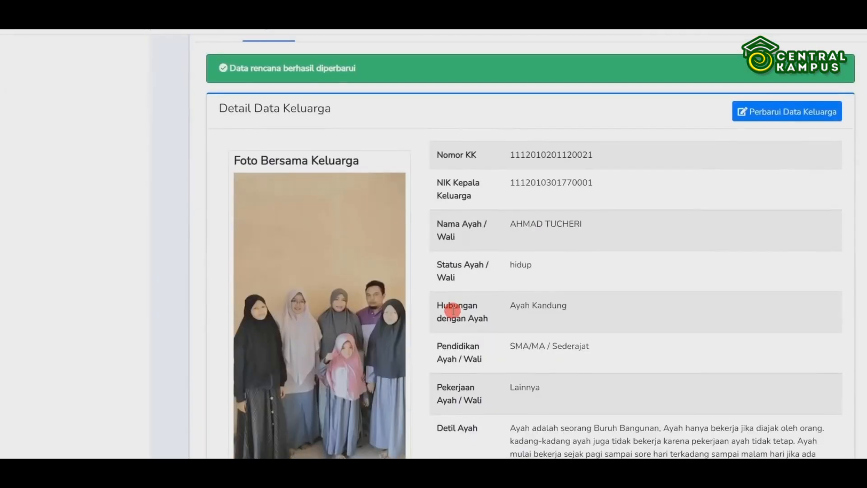
# Recheck the saved family (Keluarga) data and go through the Ekonomi, Rumah, Aset, Prestasi and Rencana sections
pyautogui.scroll(-8, 454, 310)
pyautogui.scroll(8, 461, 311)
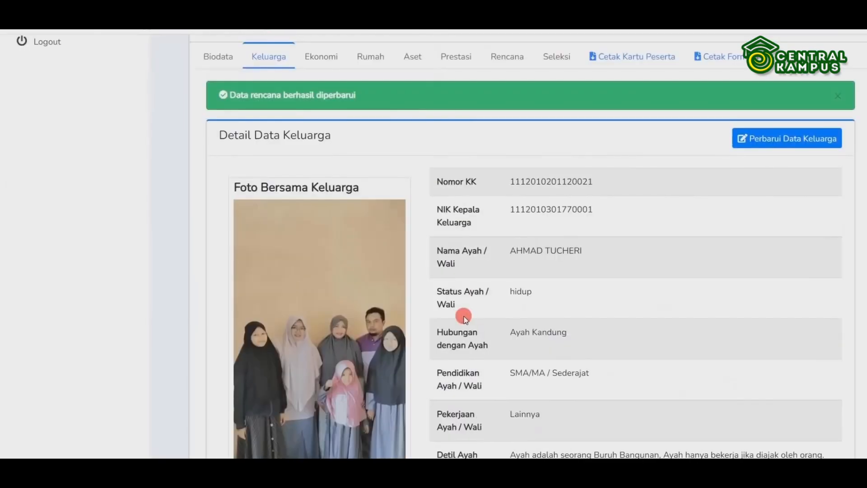
pyautogui.click(321, 56)
pyautogui.scroll(3, 498, 153)
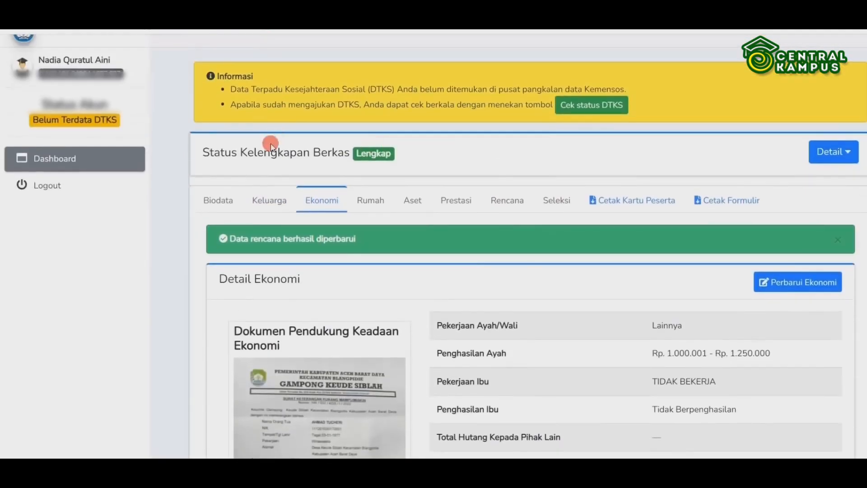
pyautogui.click(373, 200)
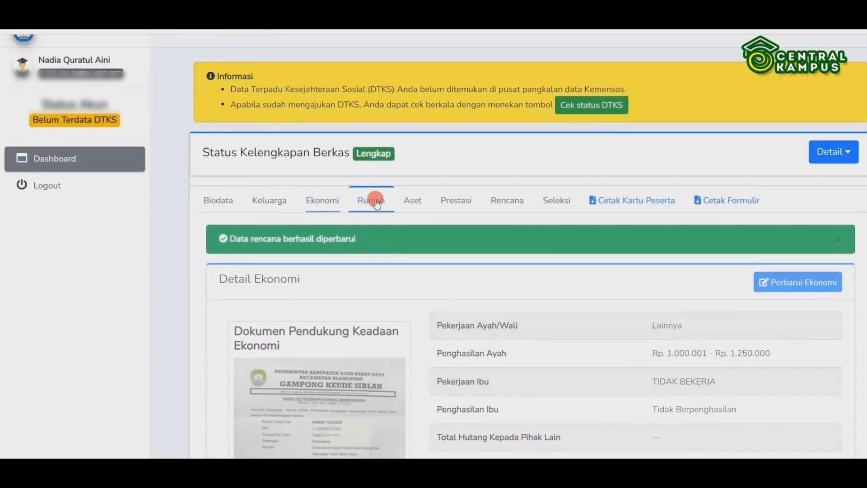
pyautogui.click(413, 199)
pyautogui.click(463, 219)
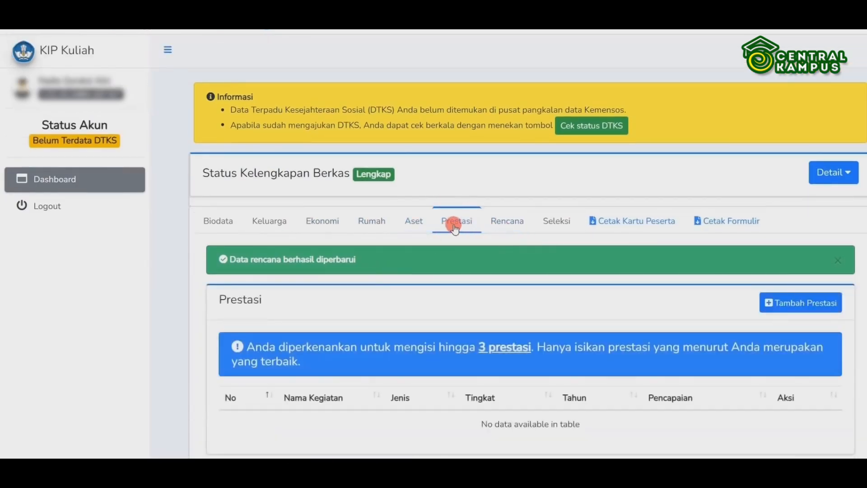
pyautogui.click(507, 221)
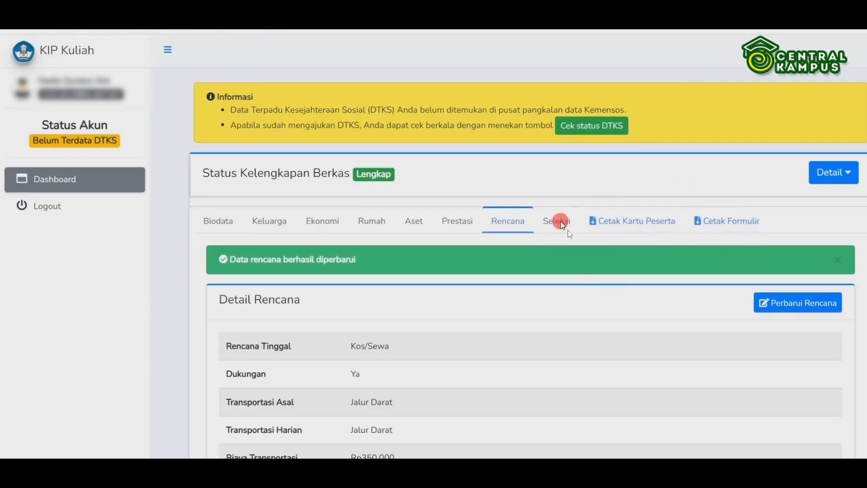
# Check the completeness of each form in the Status Kelengkapan Berkas details and the overall file status above the Seleksi section
pyautogui.click(839, 176)
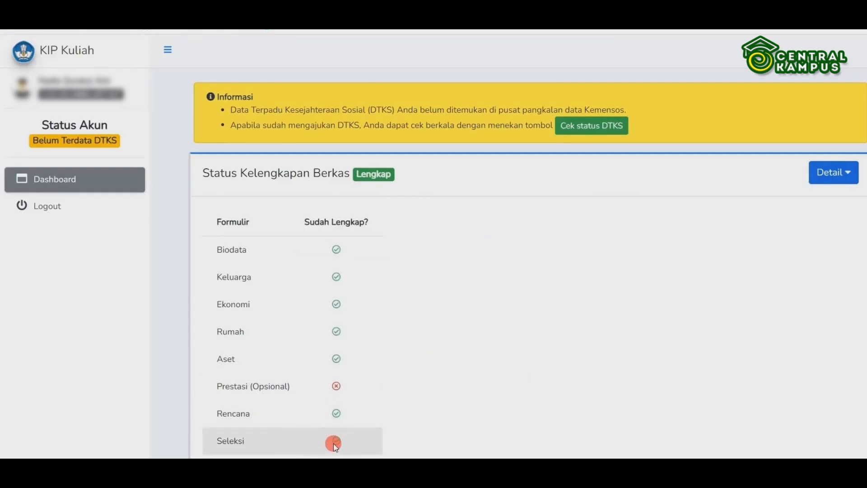
pyautogui.click(854, 174)
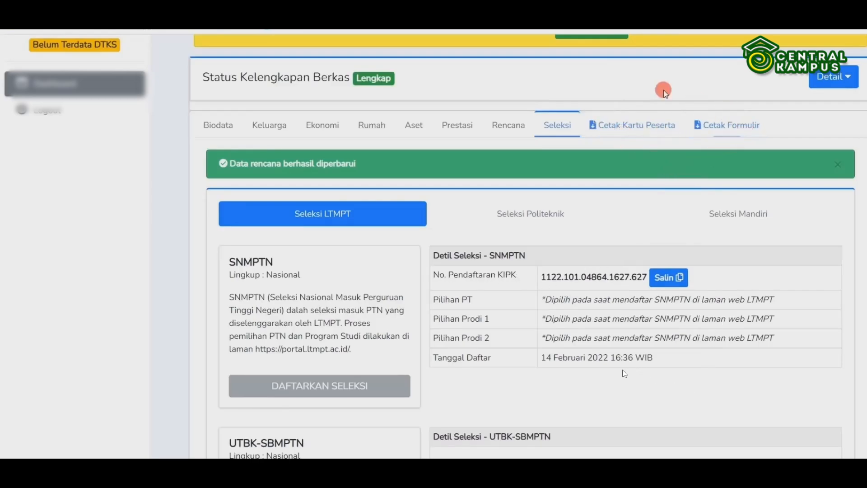
pyautogui.moveTo(203, 77); pyautogui.dragTo(369, 75)
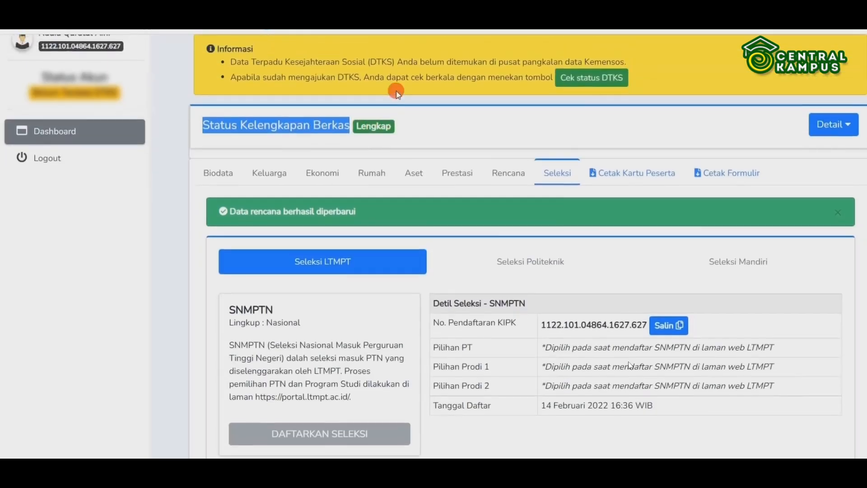
pyautogui.scroll(1, 396, 93)
pyautogui.click(358, 119)
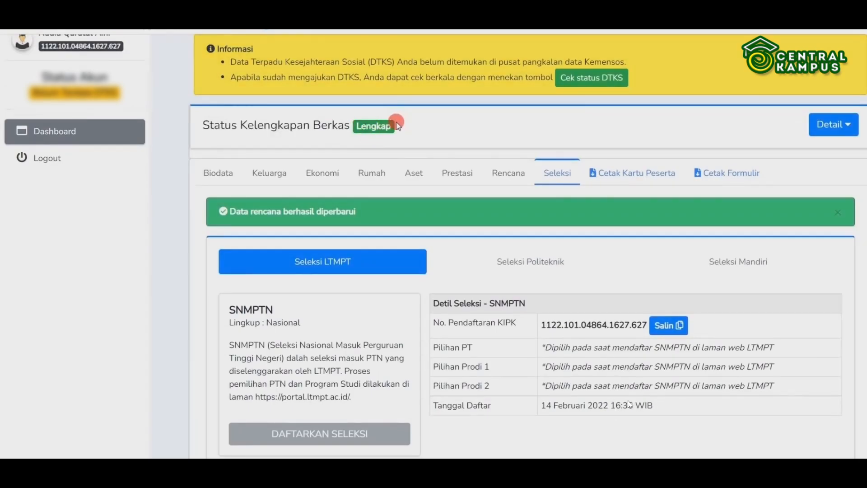
pyautogui.moveTo(402, 127); pyautogui.dragTo(355, 128)
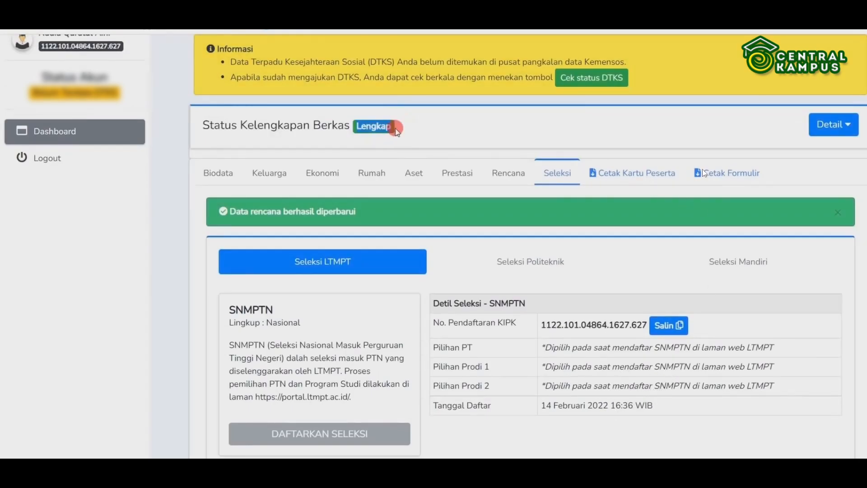
# Open the printable registration form (Cetak Formulir) and review its personal, achievement and family data
pyautogui.scroll(-2, 469, 133)
pyautogui.scroll(2, 500, 284)
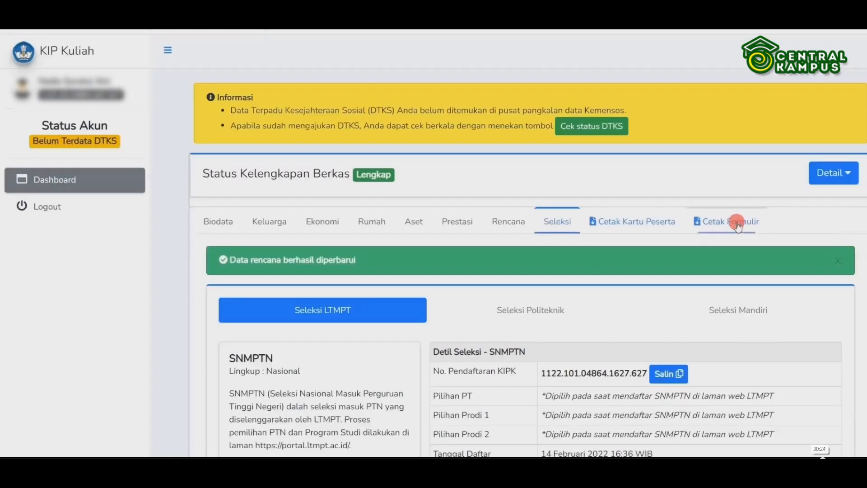
pyautogui.click(749, 222)
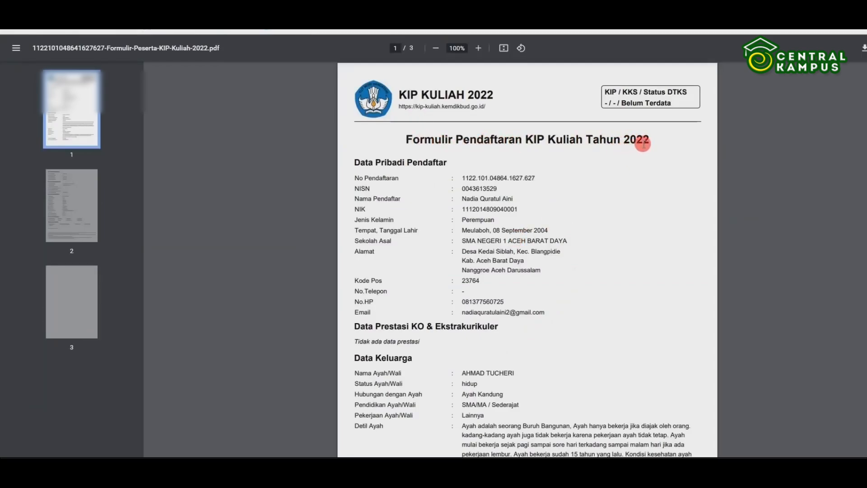
pyautogui.moveTo(355, 163); pyautogui.dragTo(451, 162)
pyautogui.moveTo(487, 188); pyautogui.dragTo(461, 232)
pyautogui.scroll(-2, 515, 293)
pyautogui.click(377, 246)
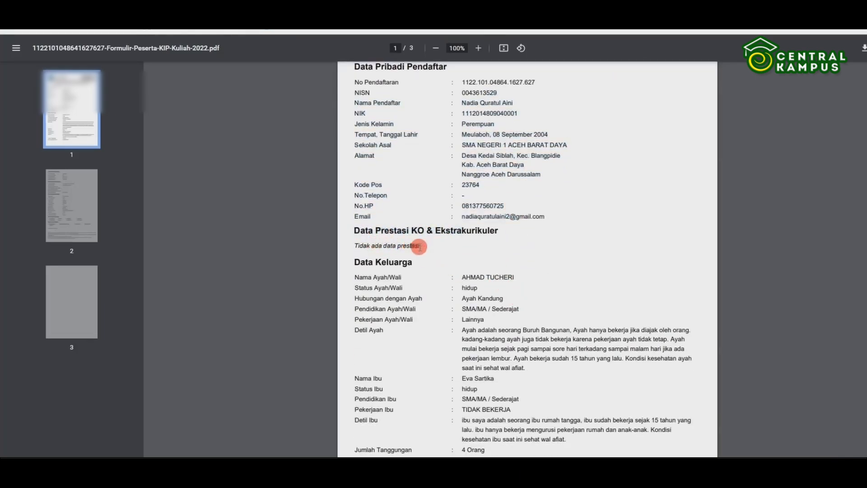
pyautogui.scroll(-2, 497, 234)
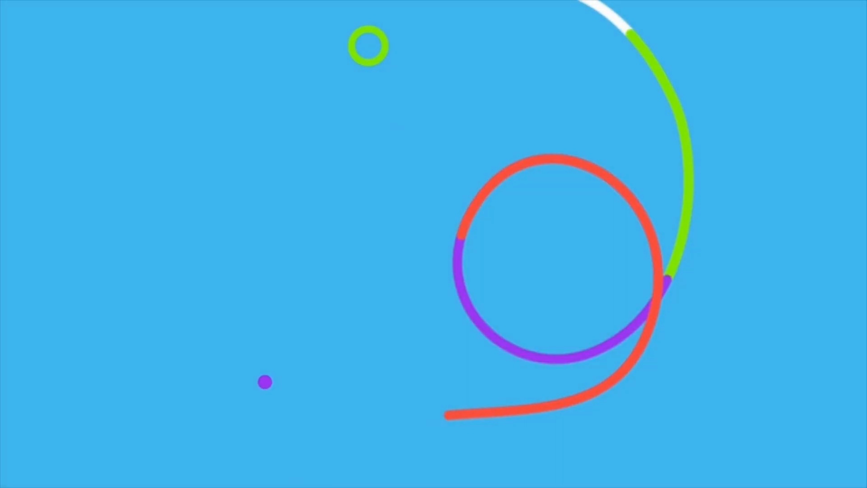